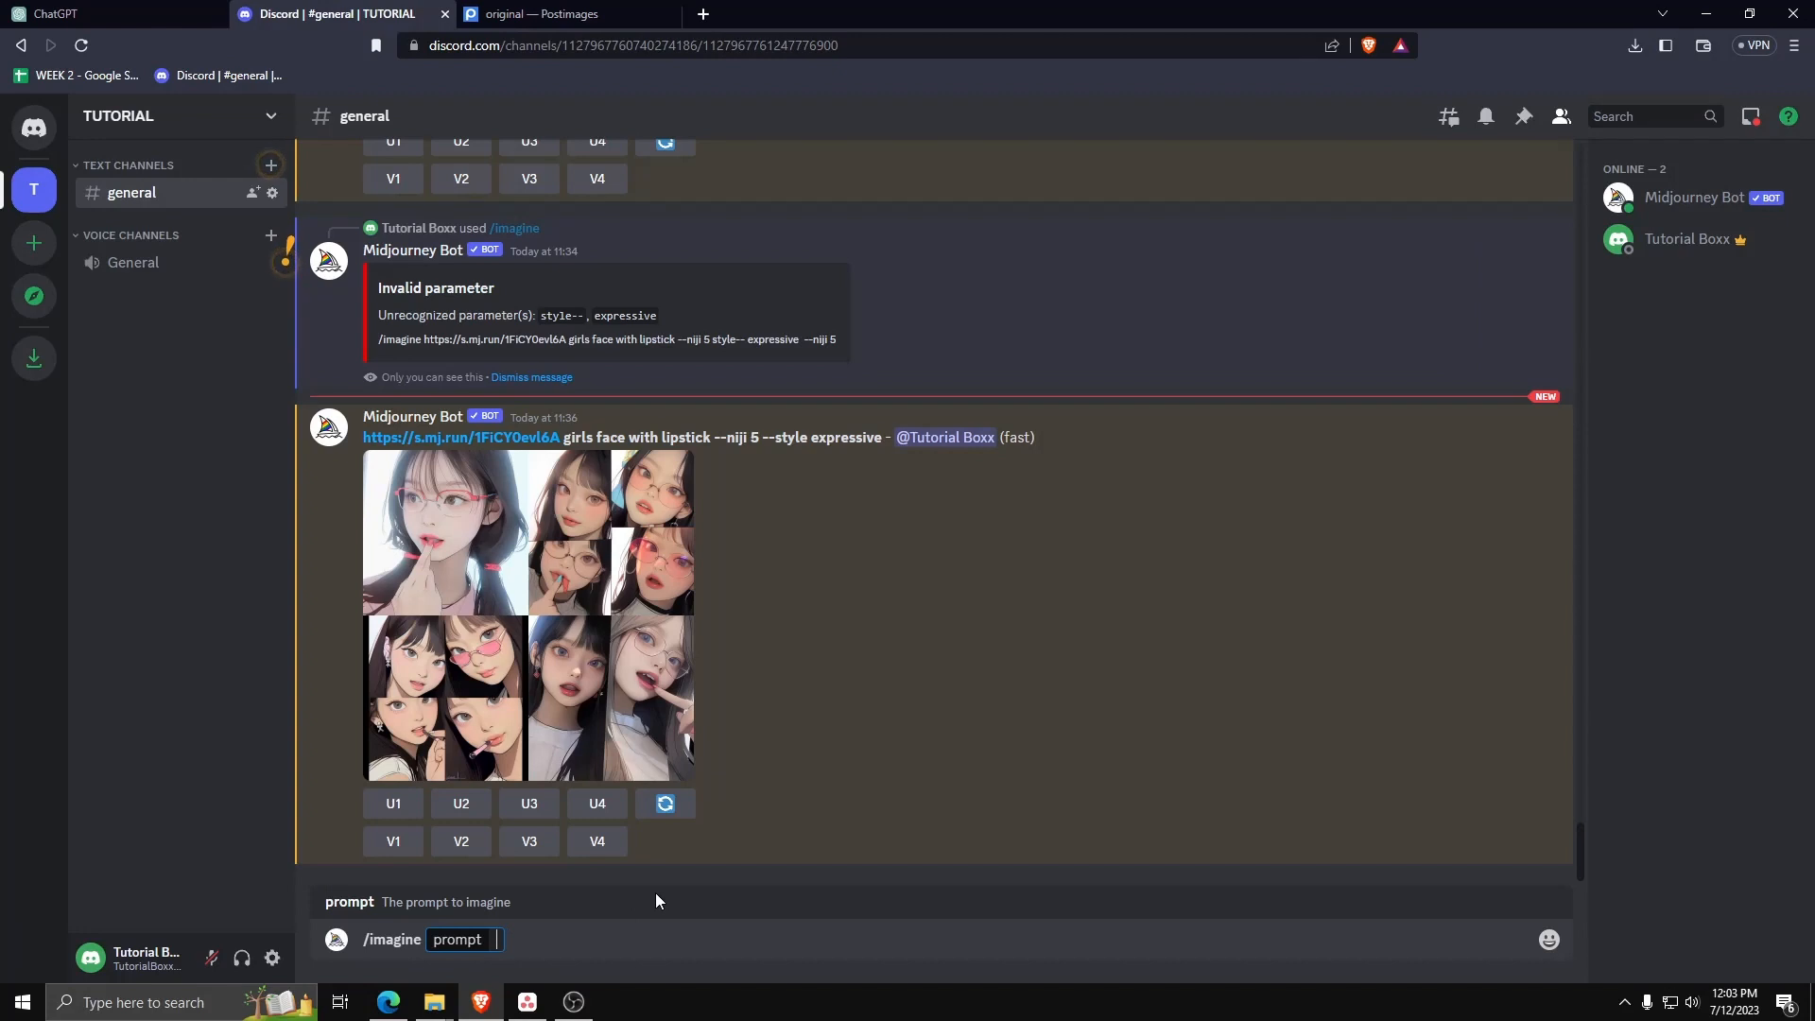
# Generate images with the /imagine prompt "super bikes racing in track, cinematic, super resolution, raw --s 750"
pyautogui.write('girls f')
pyautogui.write('girls')
pyautogui.write('super b')
pyautogui.write('ikes racing')
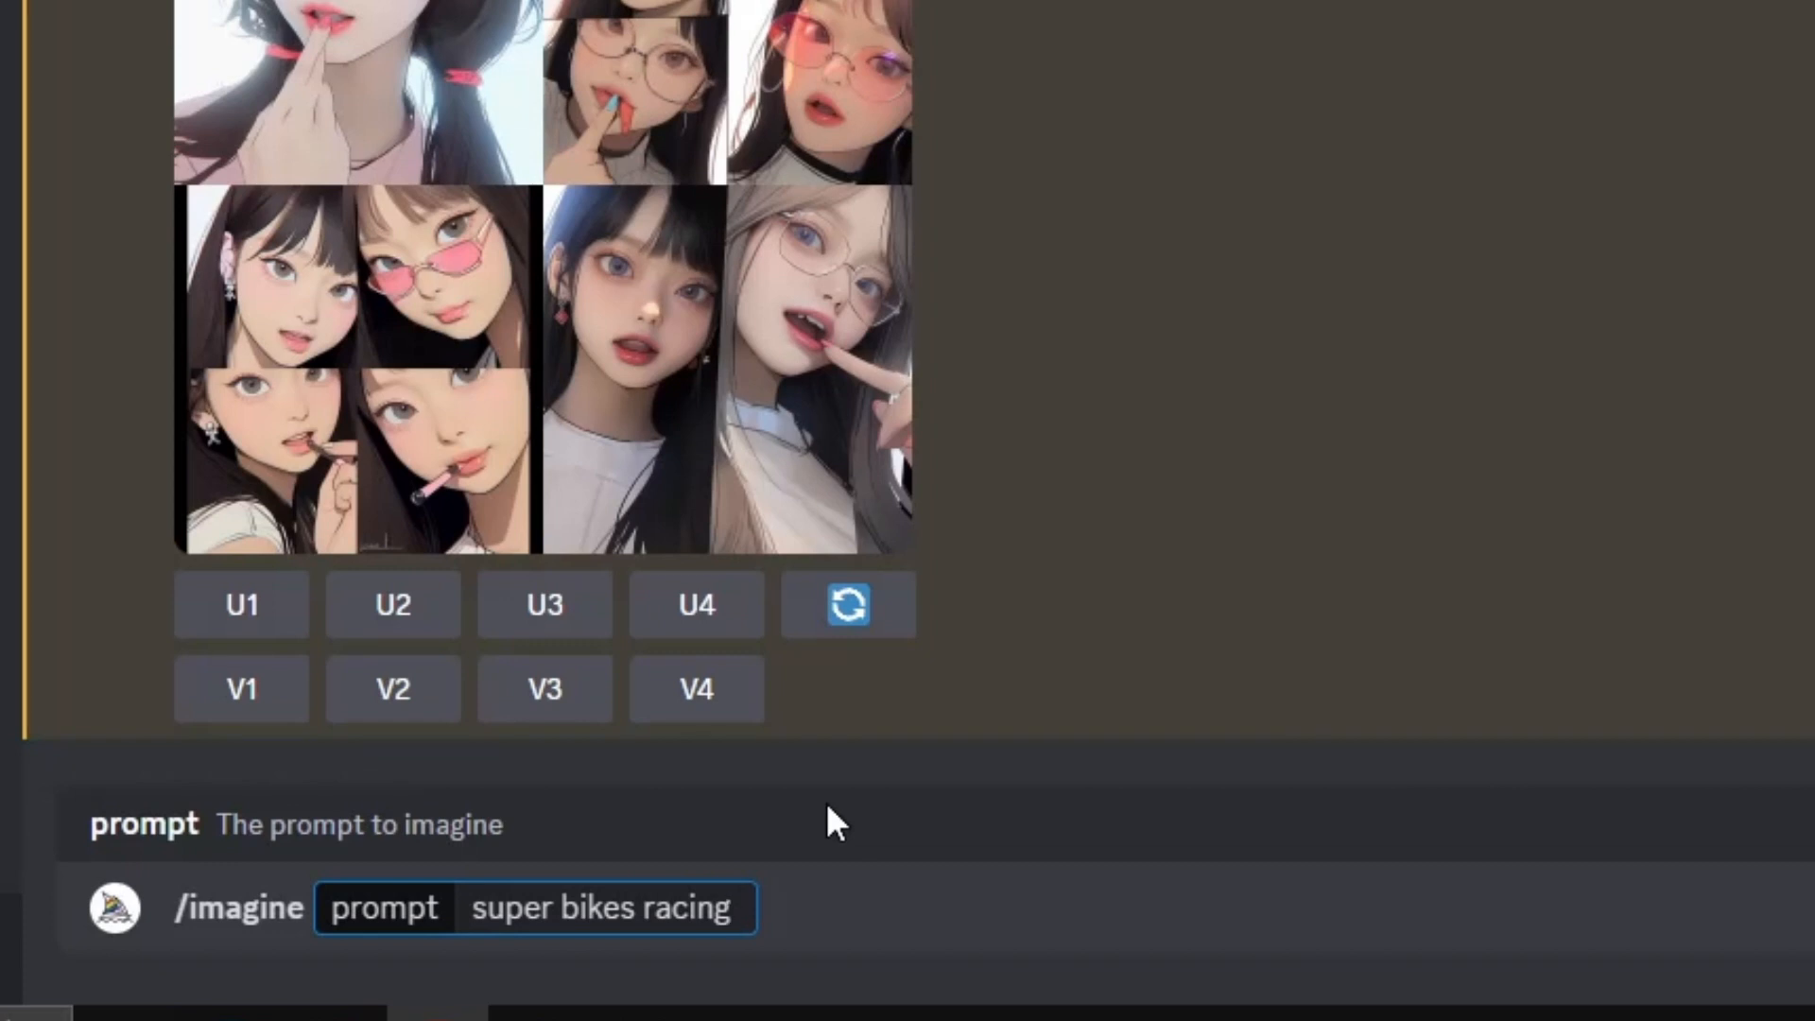
pyautogui.write(' in tra')
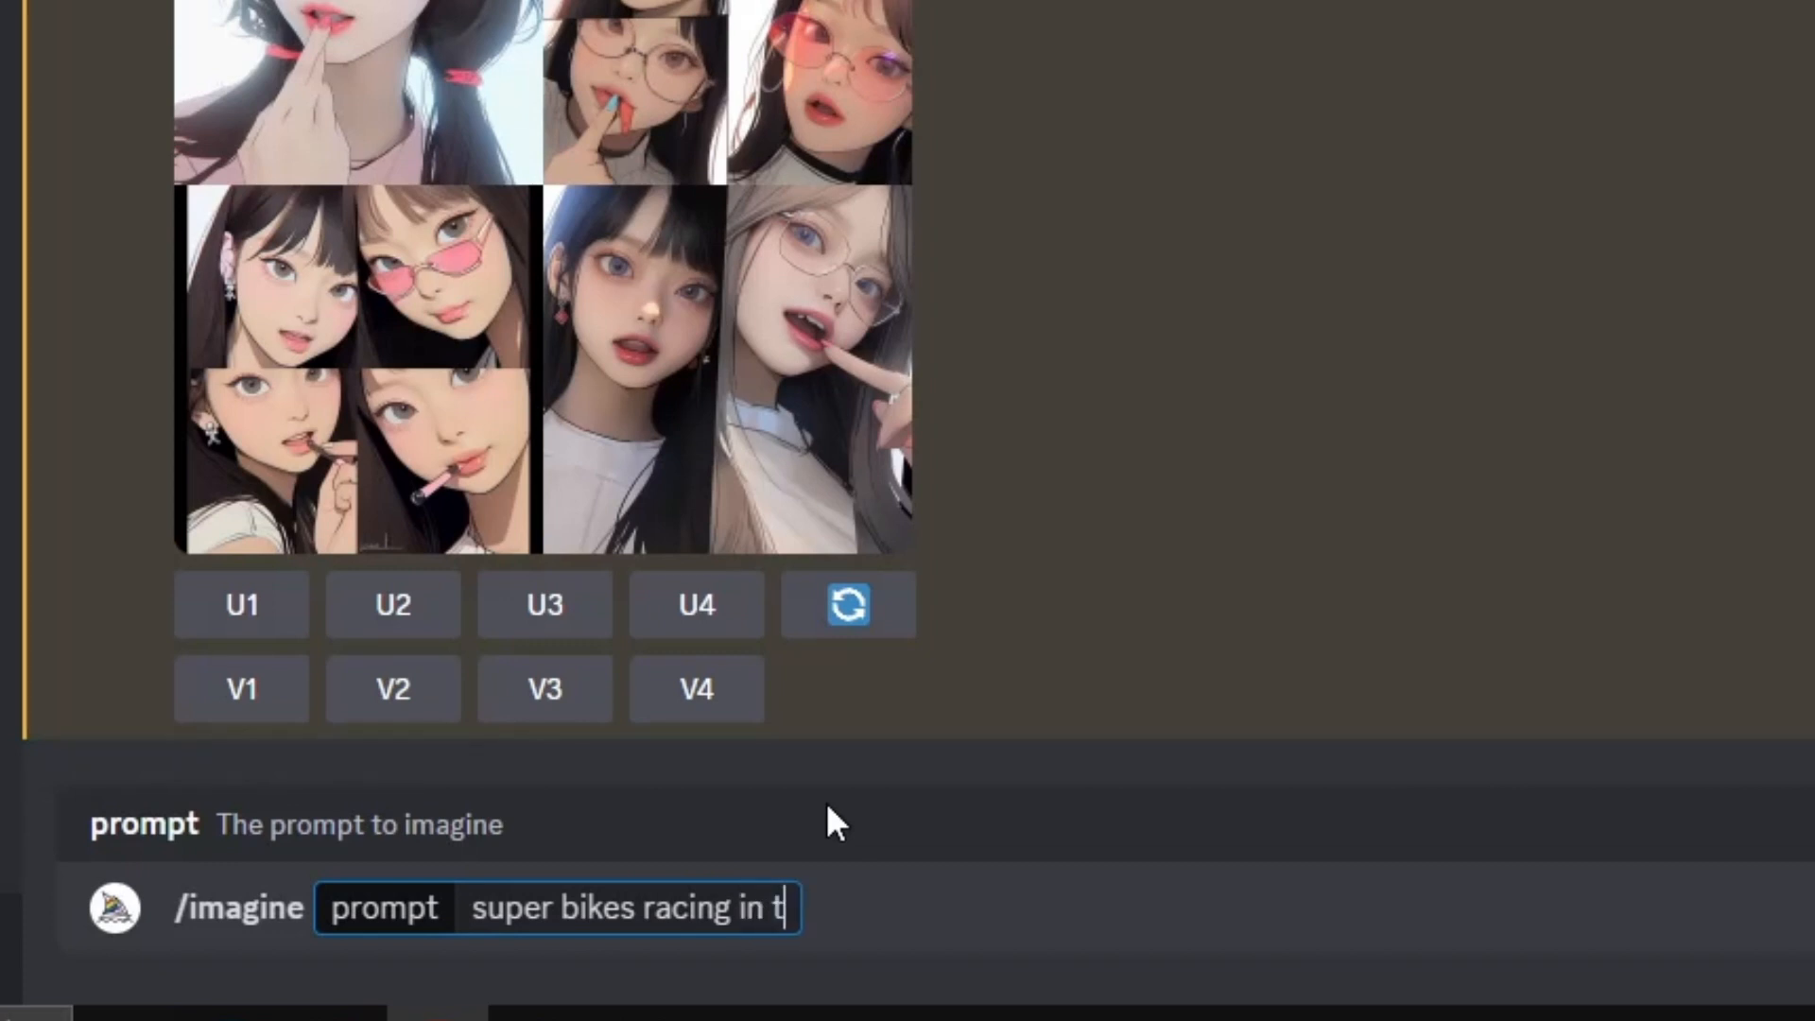
pyautogui.write('ck')
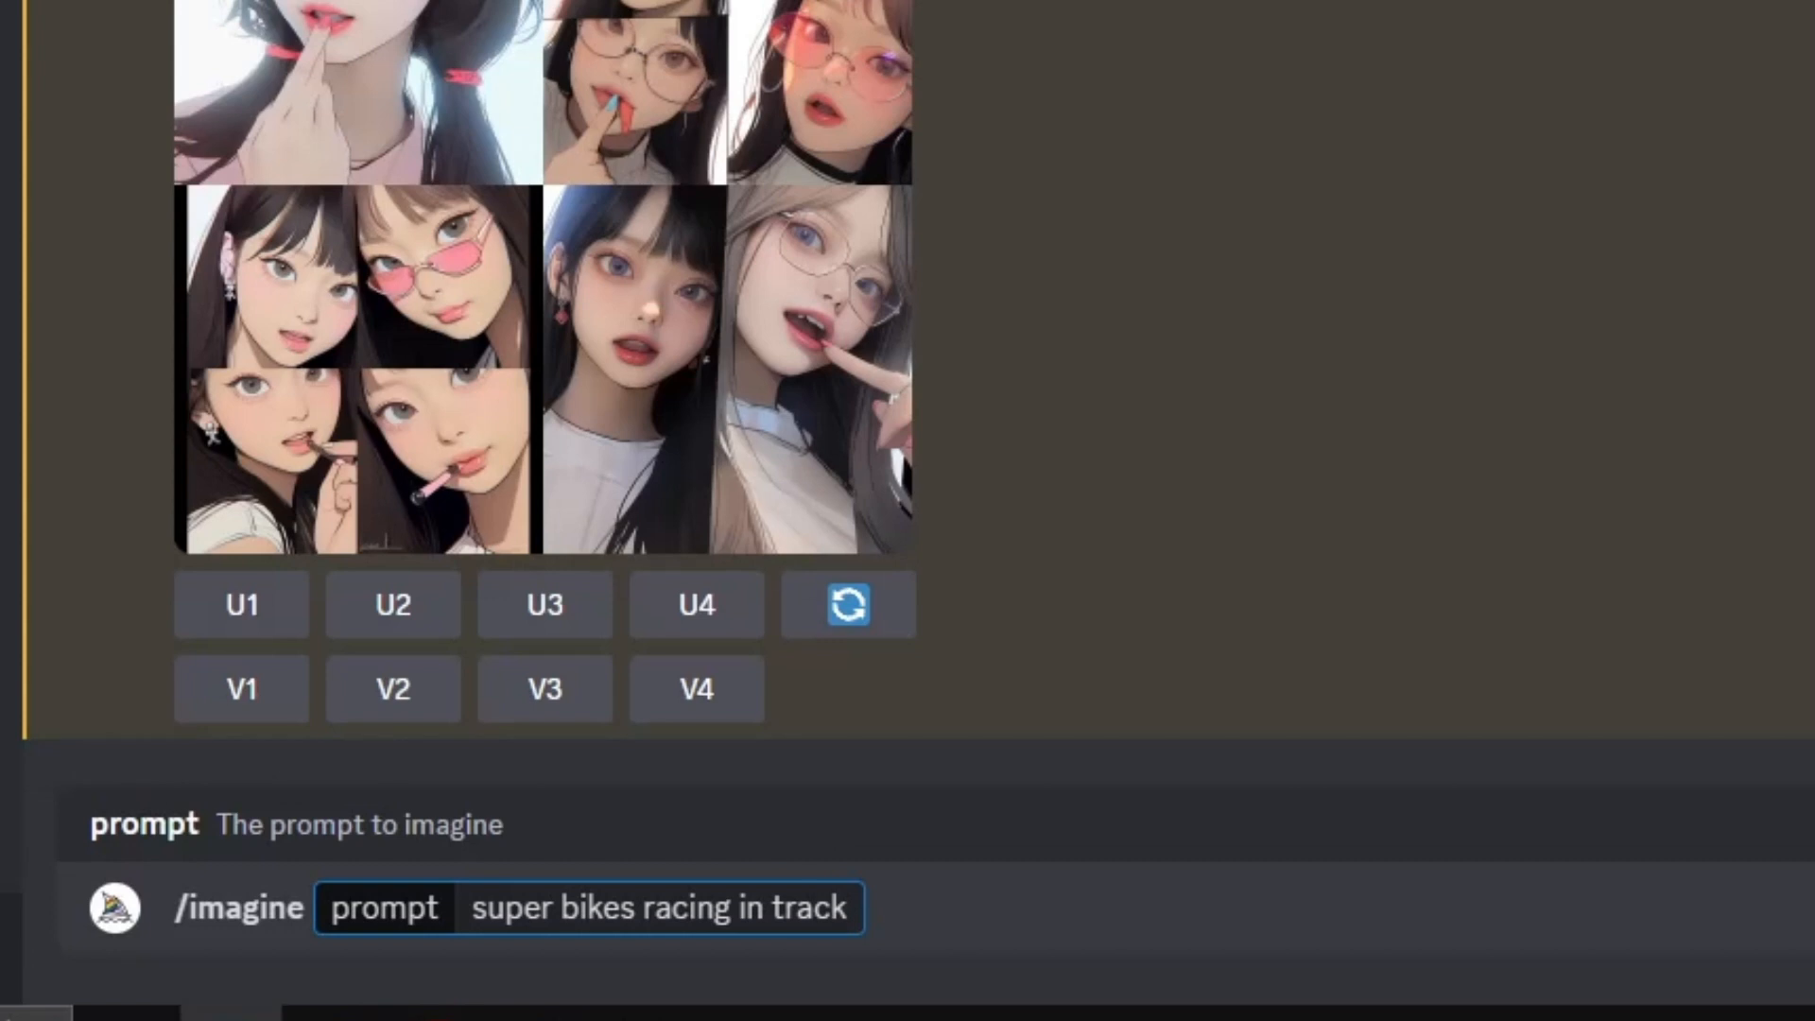
pyautogui.write(', cinematic, super')
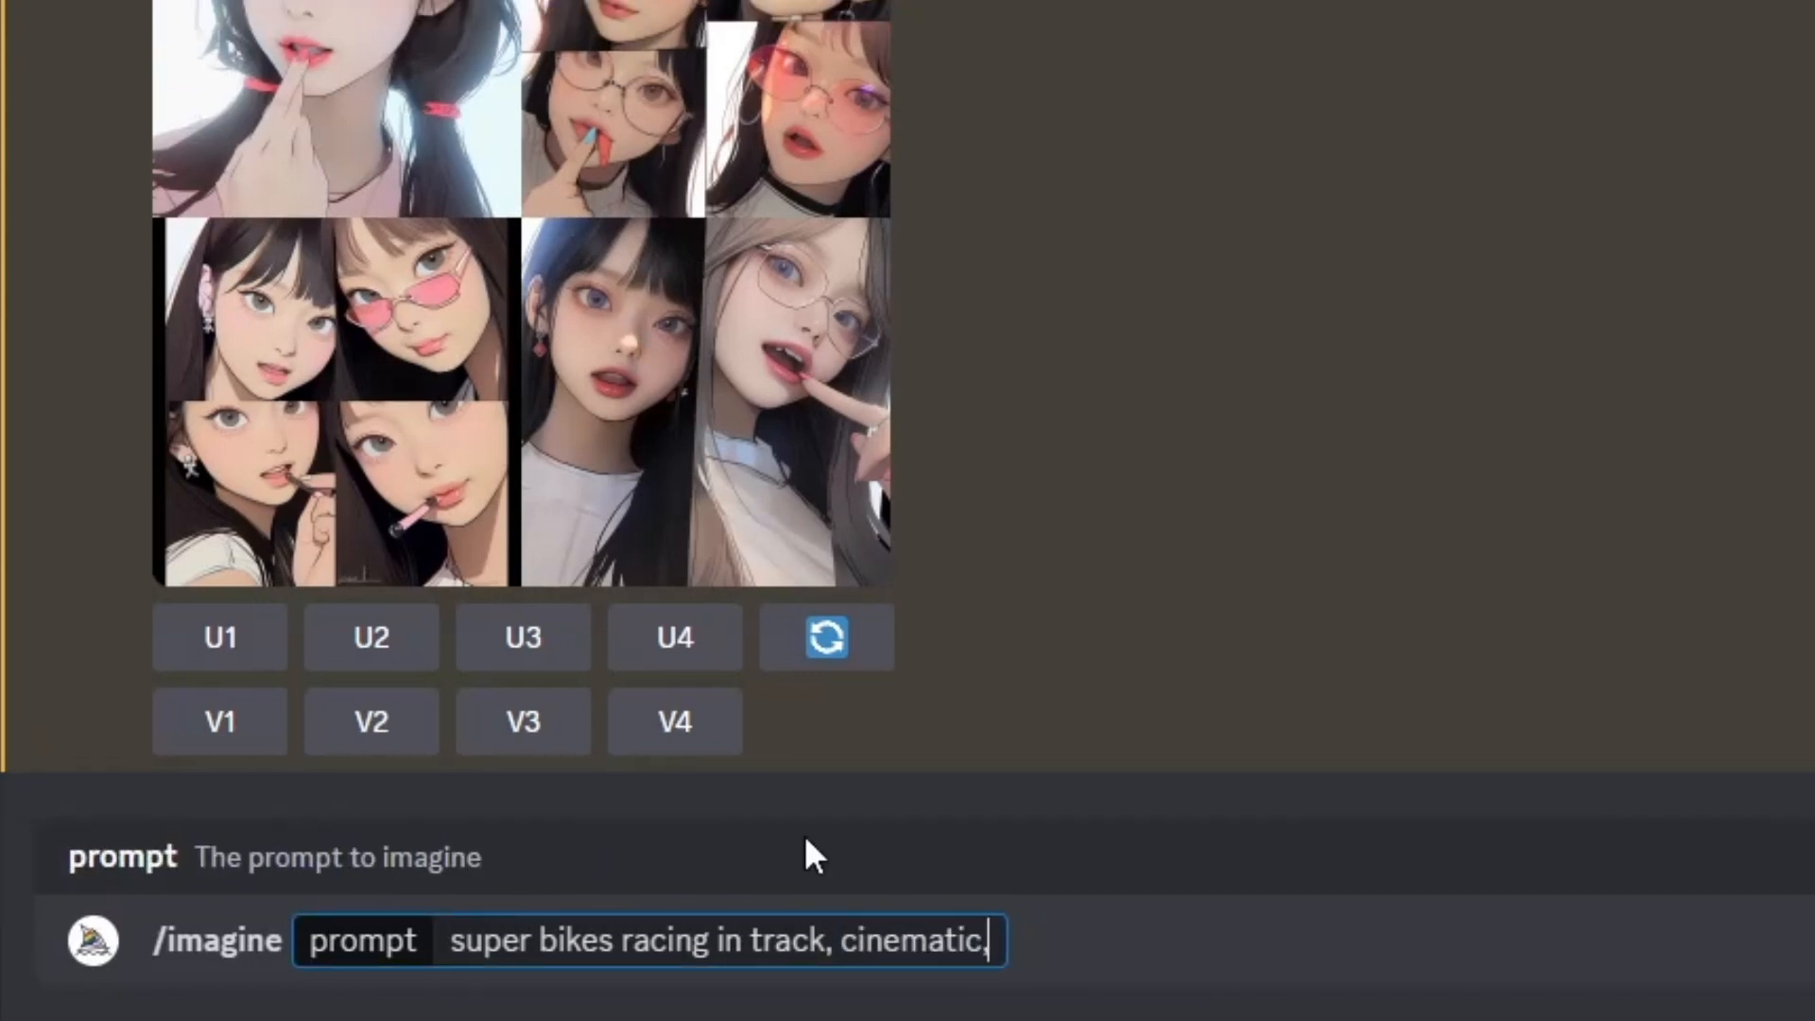
pyautogui.write(' resolution')
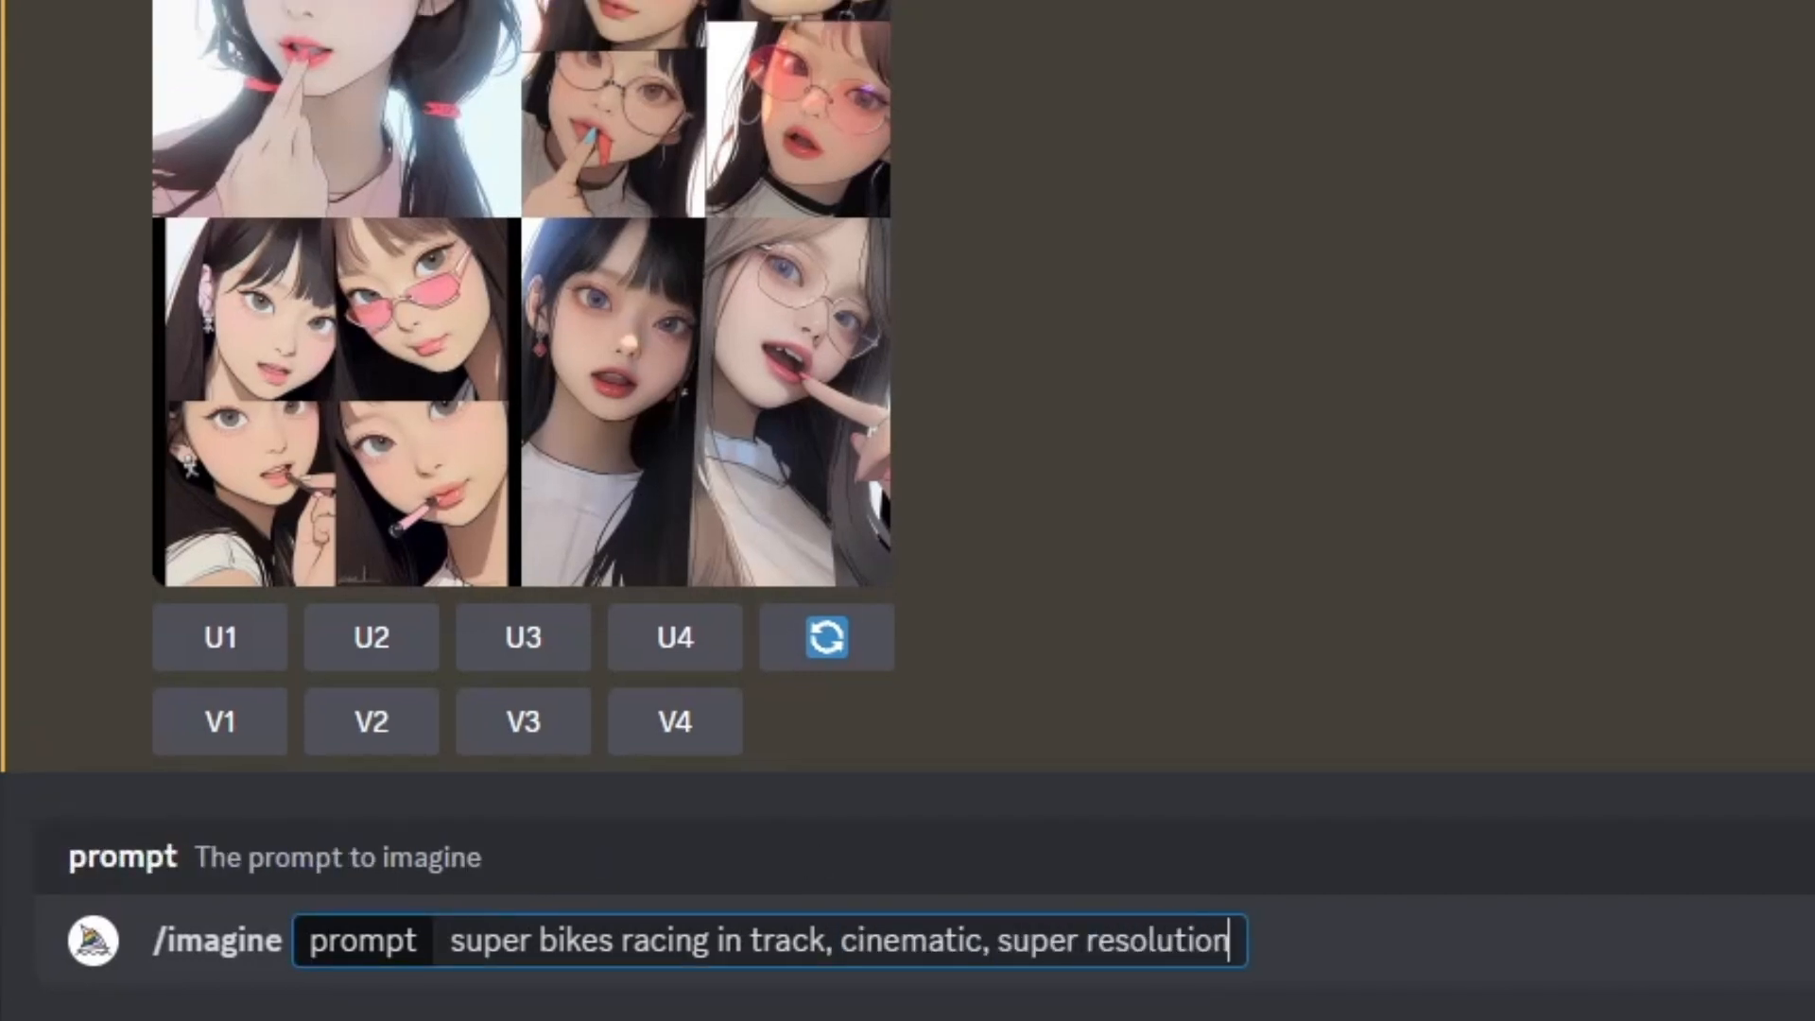
pyautogui.write(', raw --s')
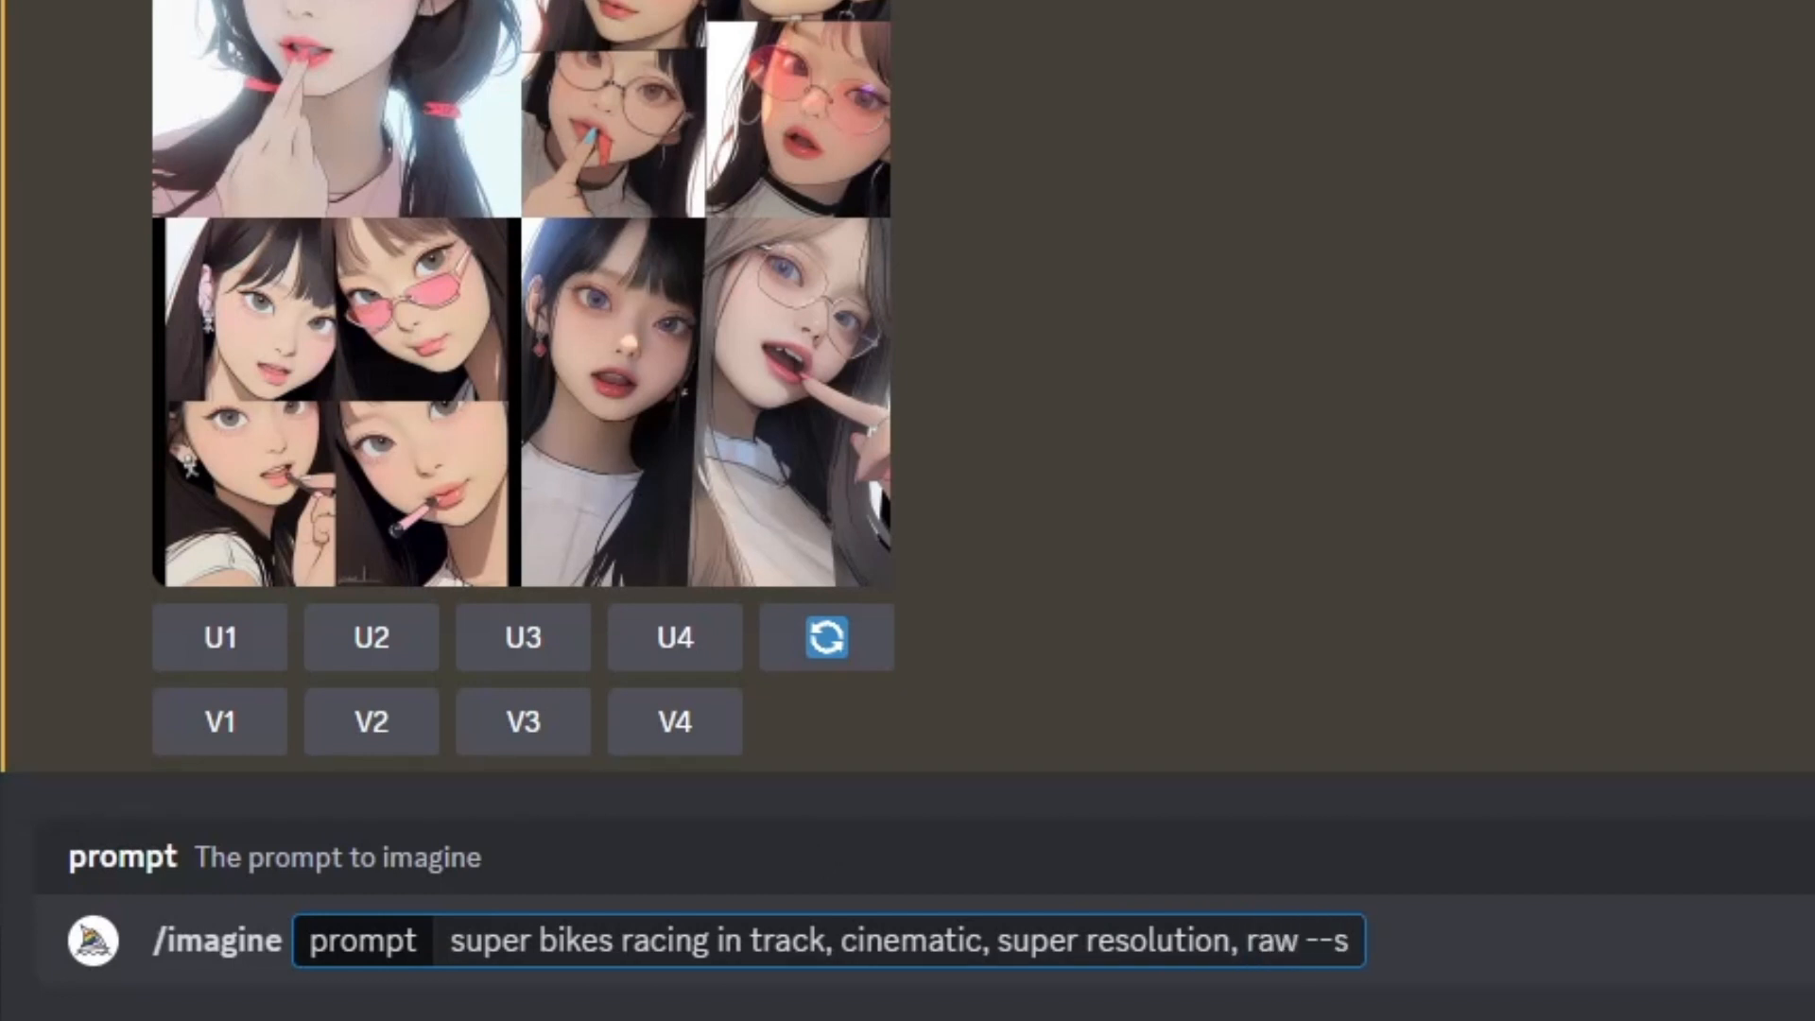
pyautogui.write(' 750')
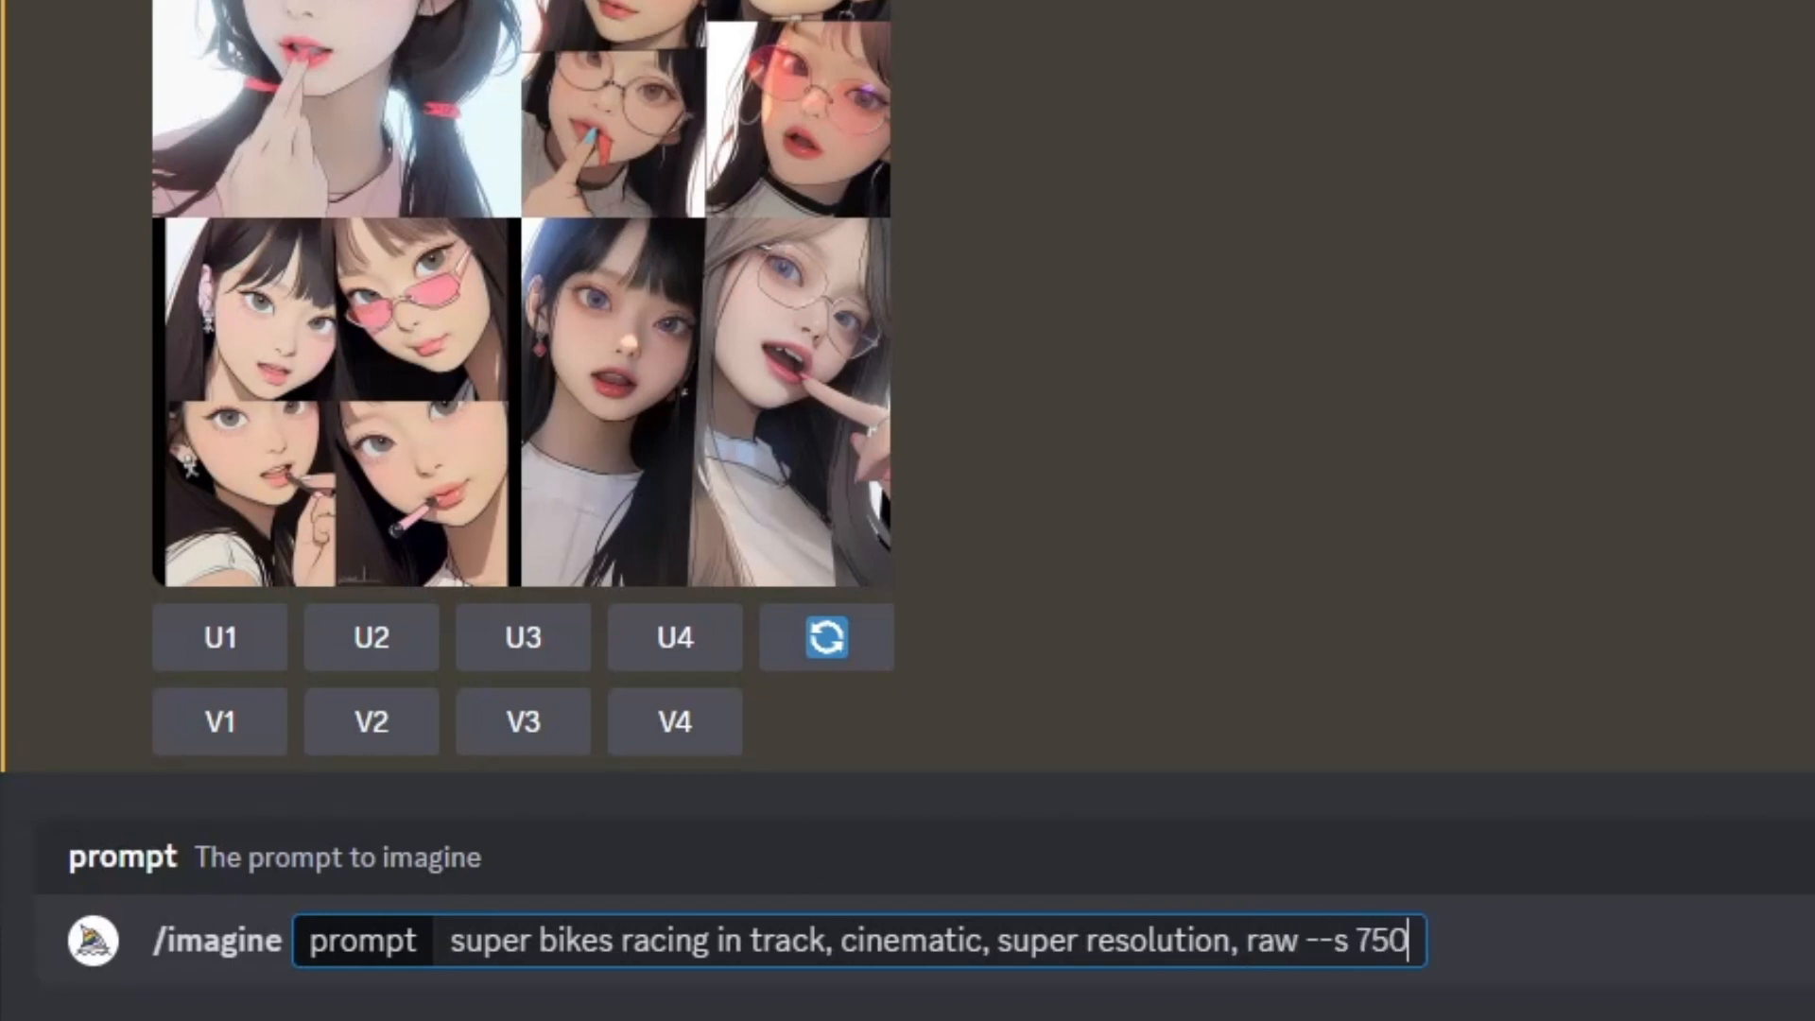
pyautogui.press('Return')
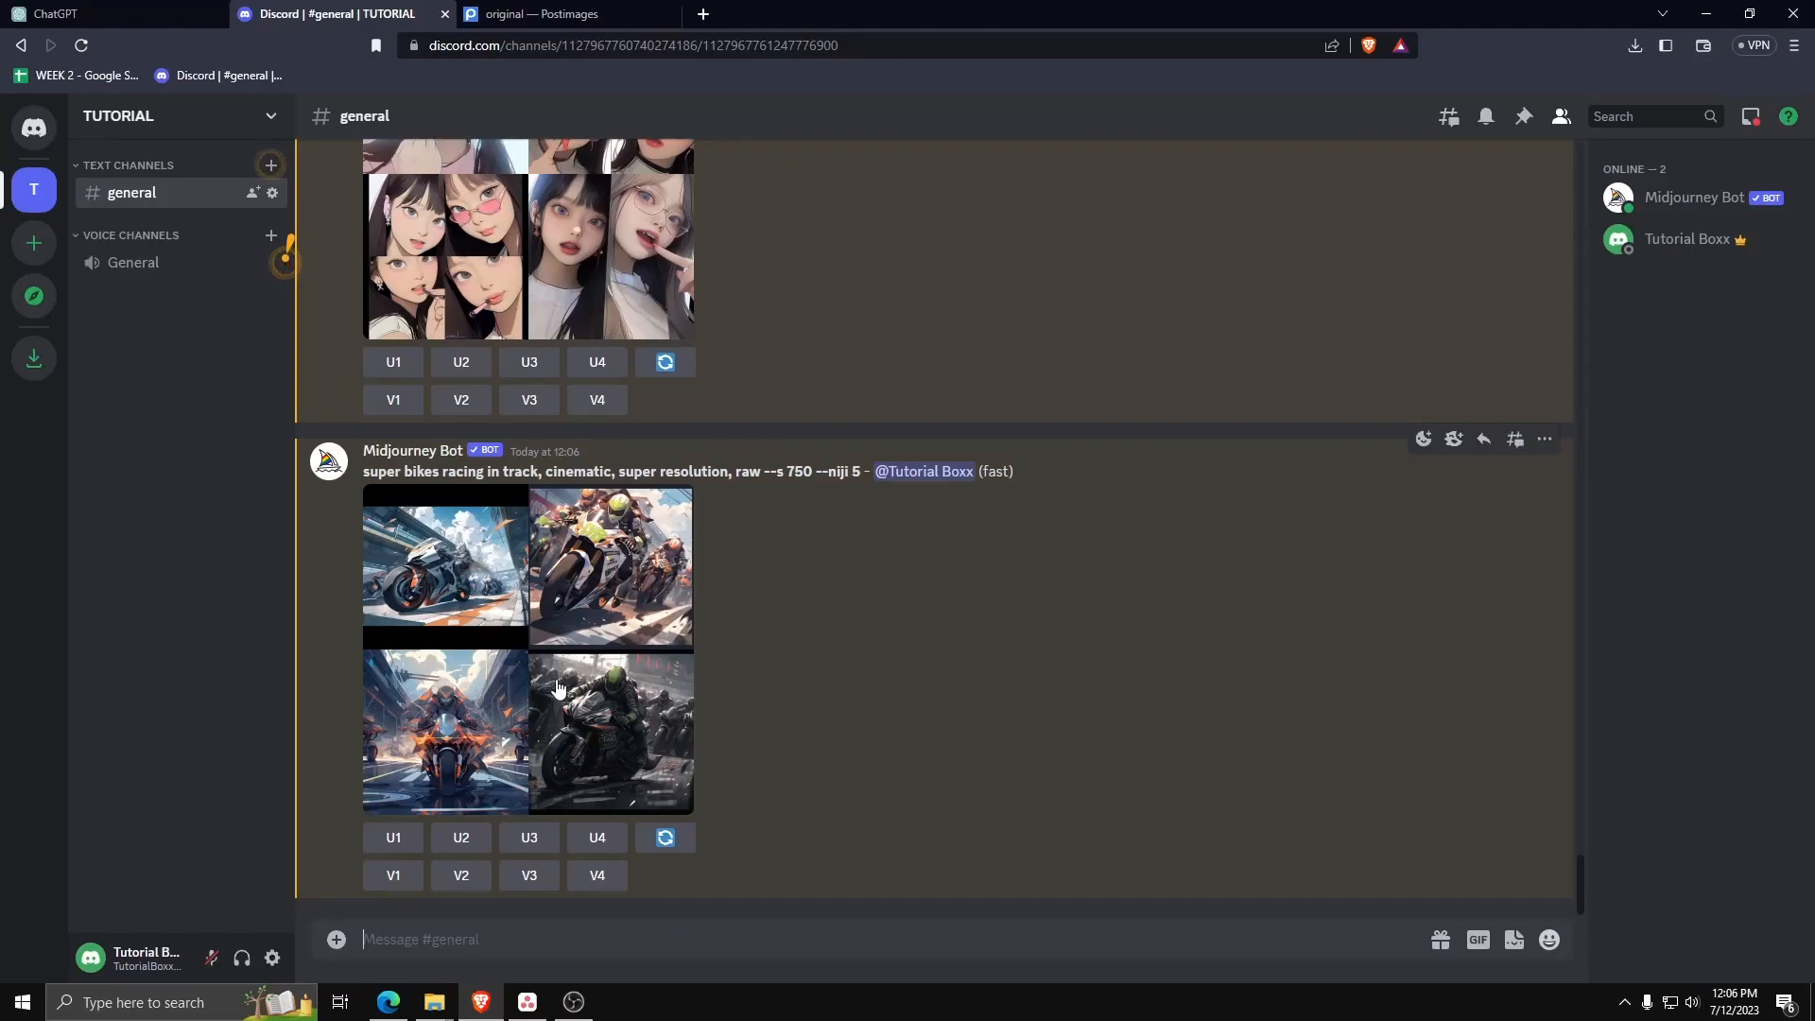
# Enlarge the super bikes image grid to inspect it, and upscale its fourth image
pyautogui.click(594, 695)
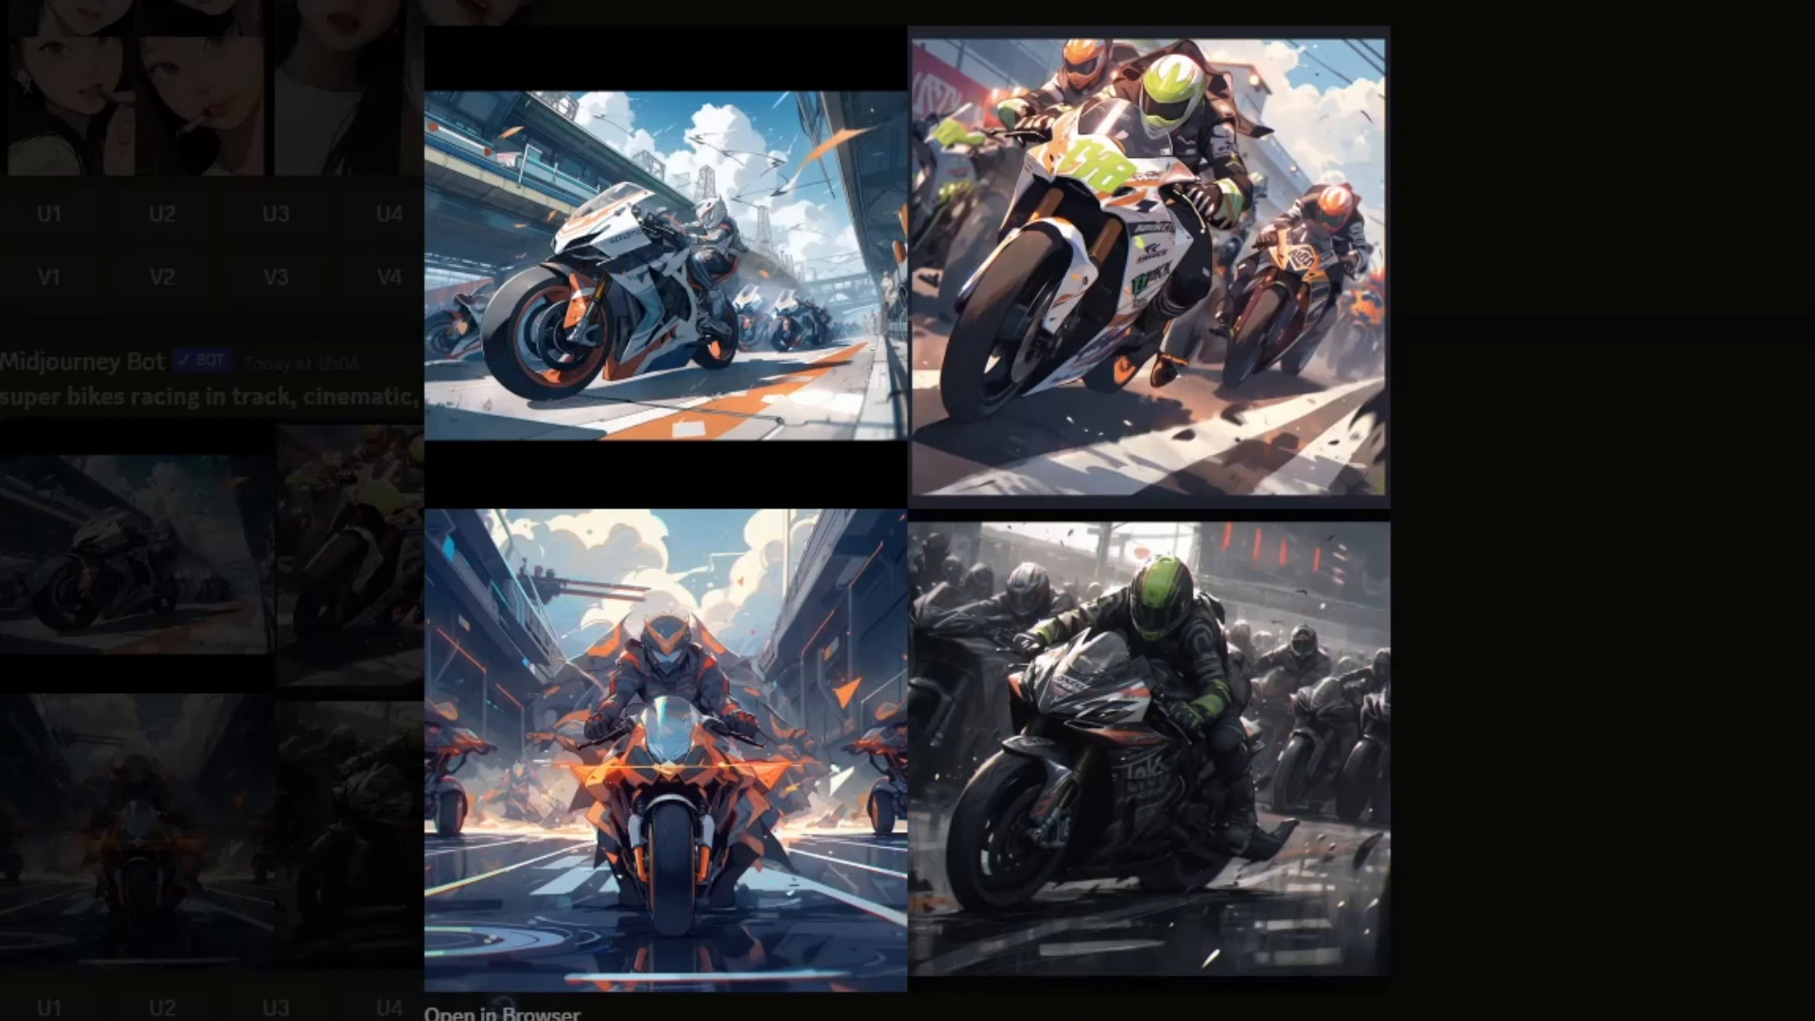
pyautogui.click(1573, 779)
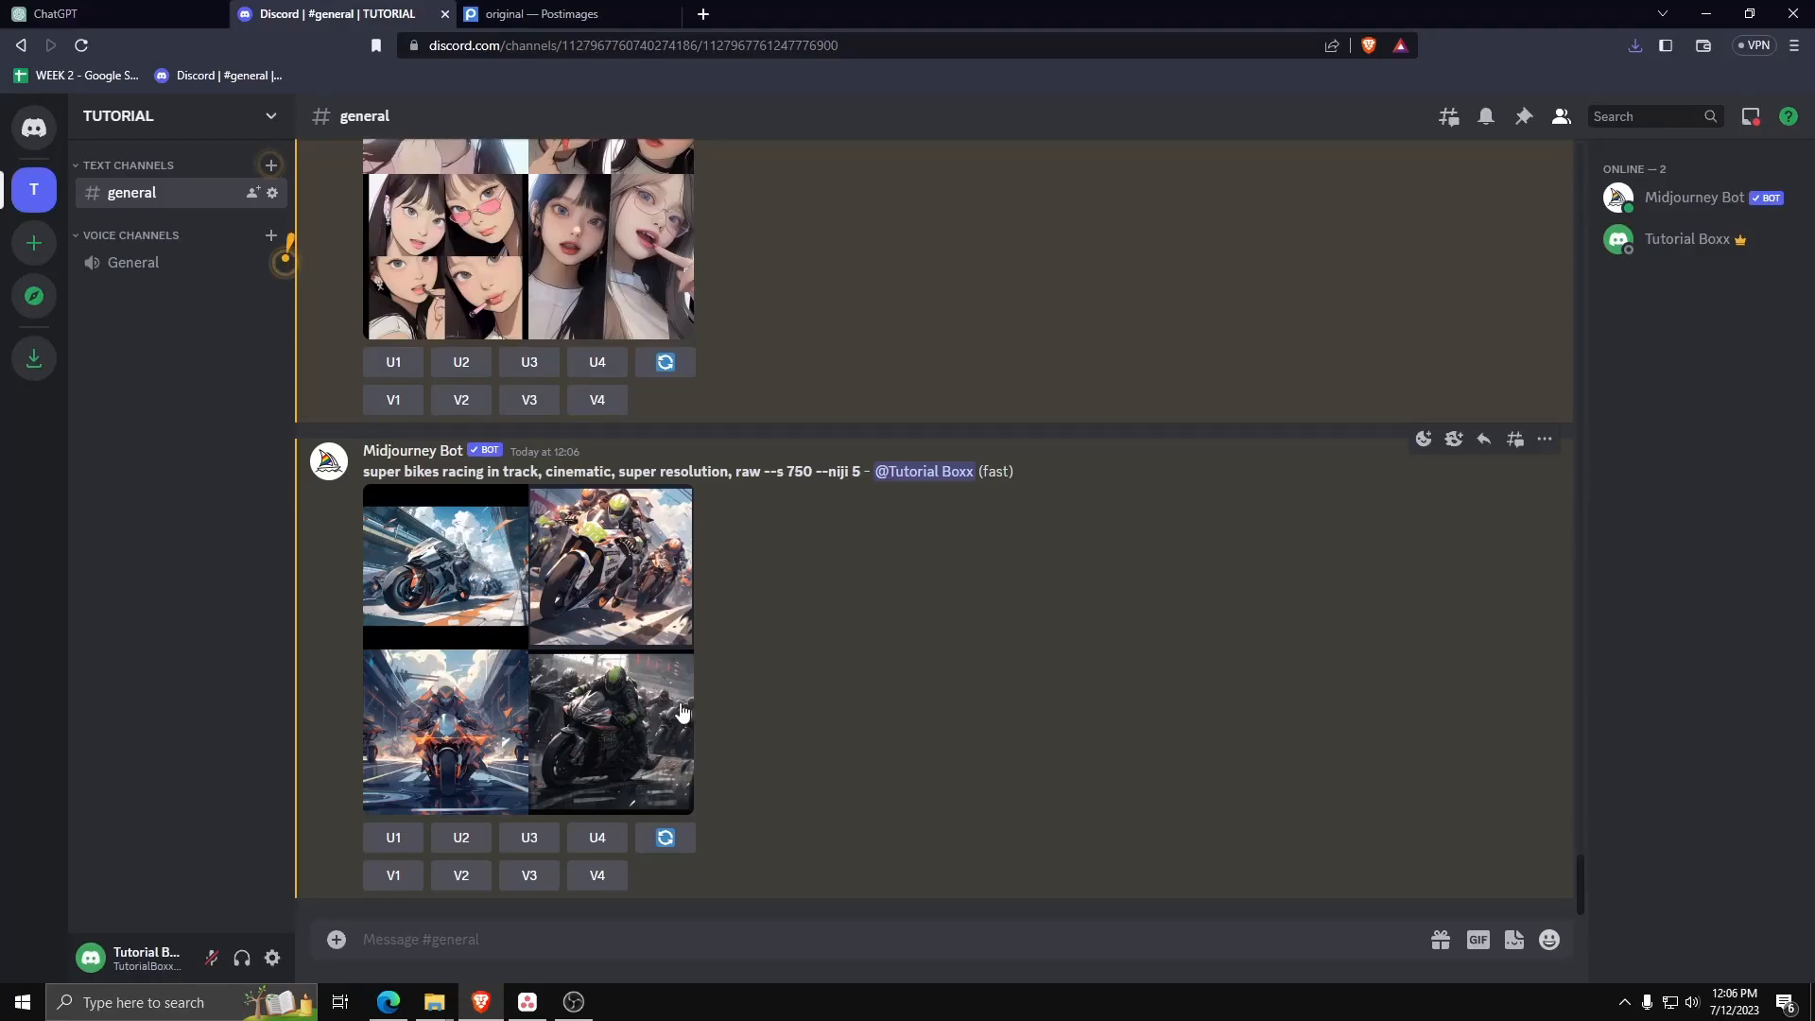
pyautogui.click(597, 838)
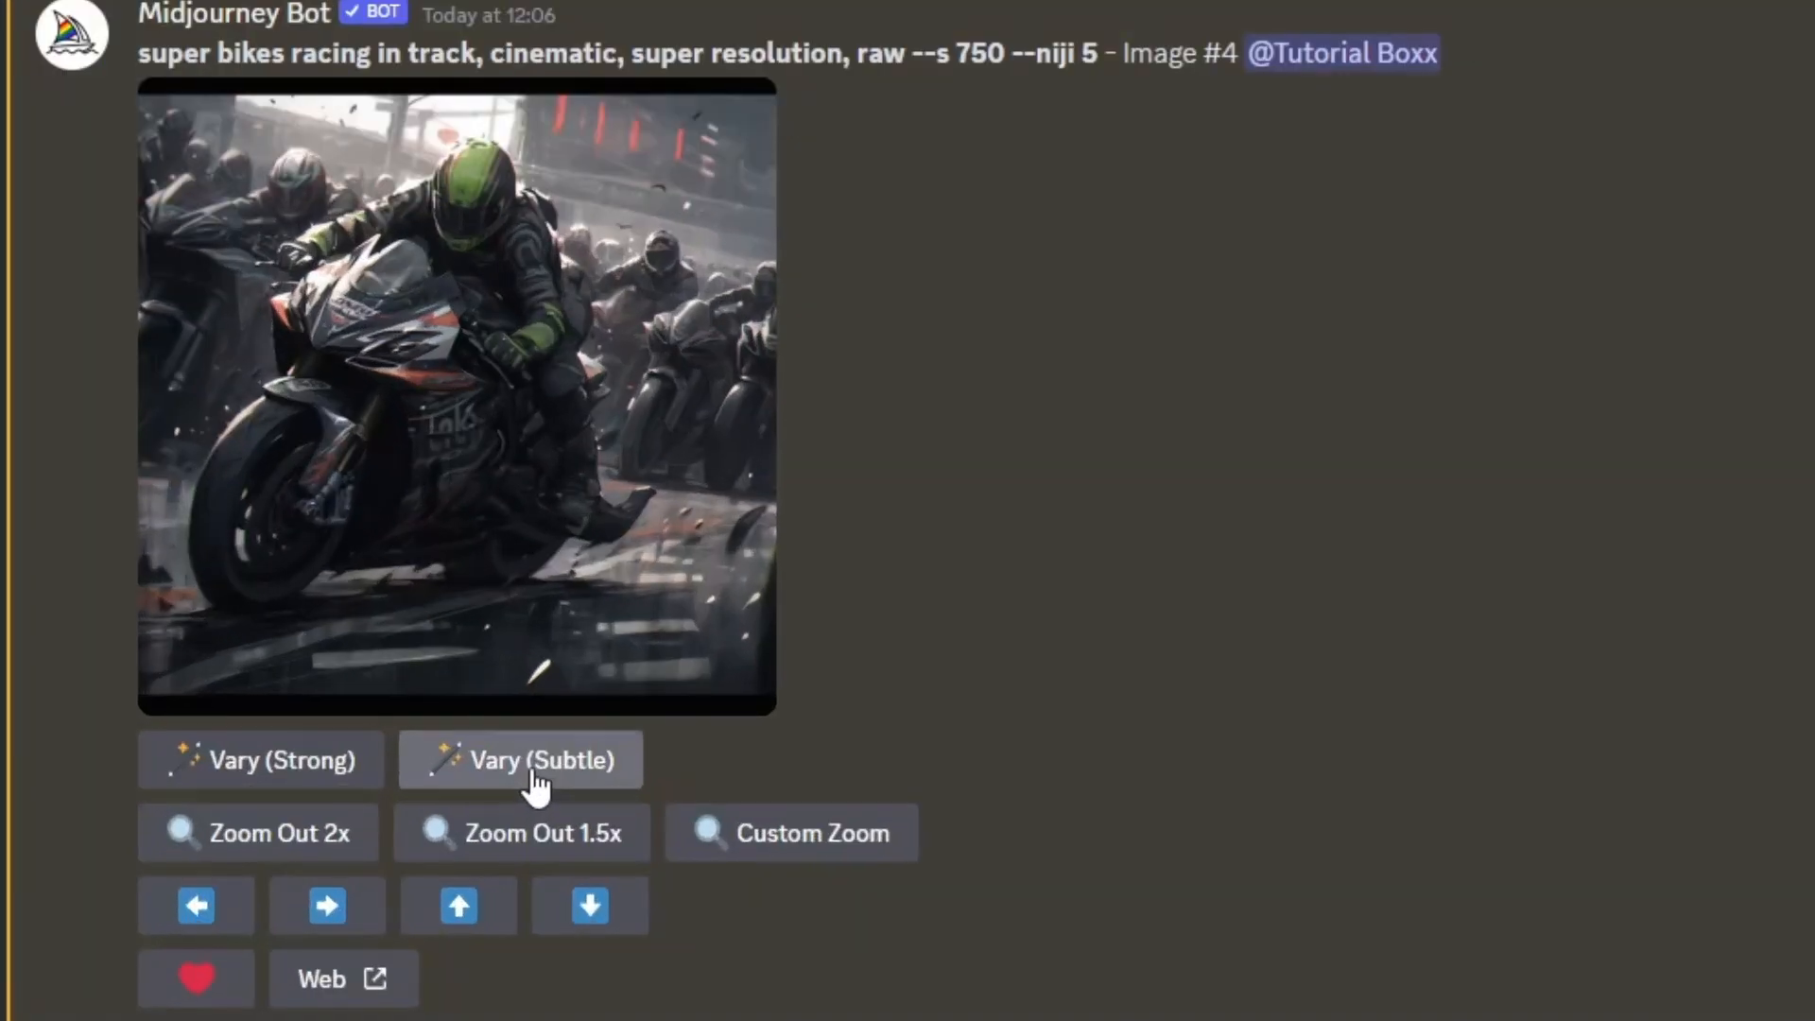
# Create subtle variations of the upscaled super bike image with the same remix prompt, and view the resulting grid enlarged
pyautogui.click(565, 768)
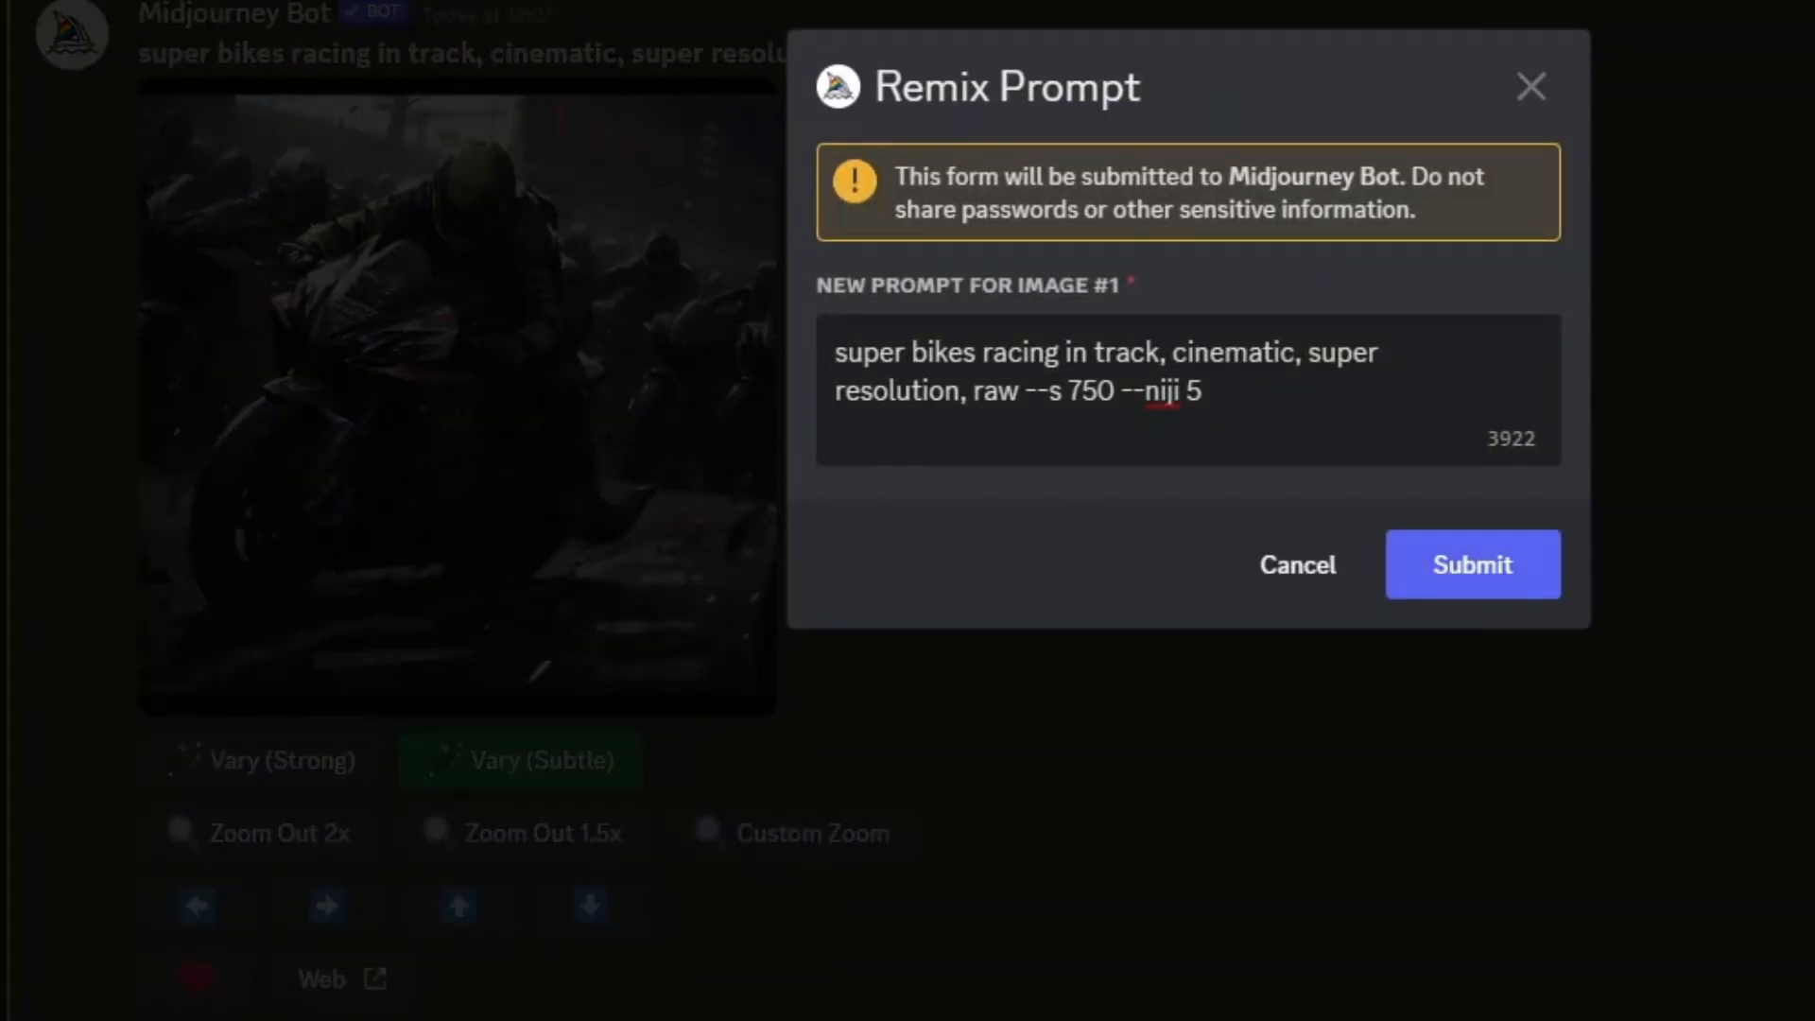
pyautogui.click(1420, 577)
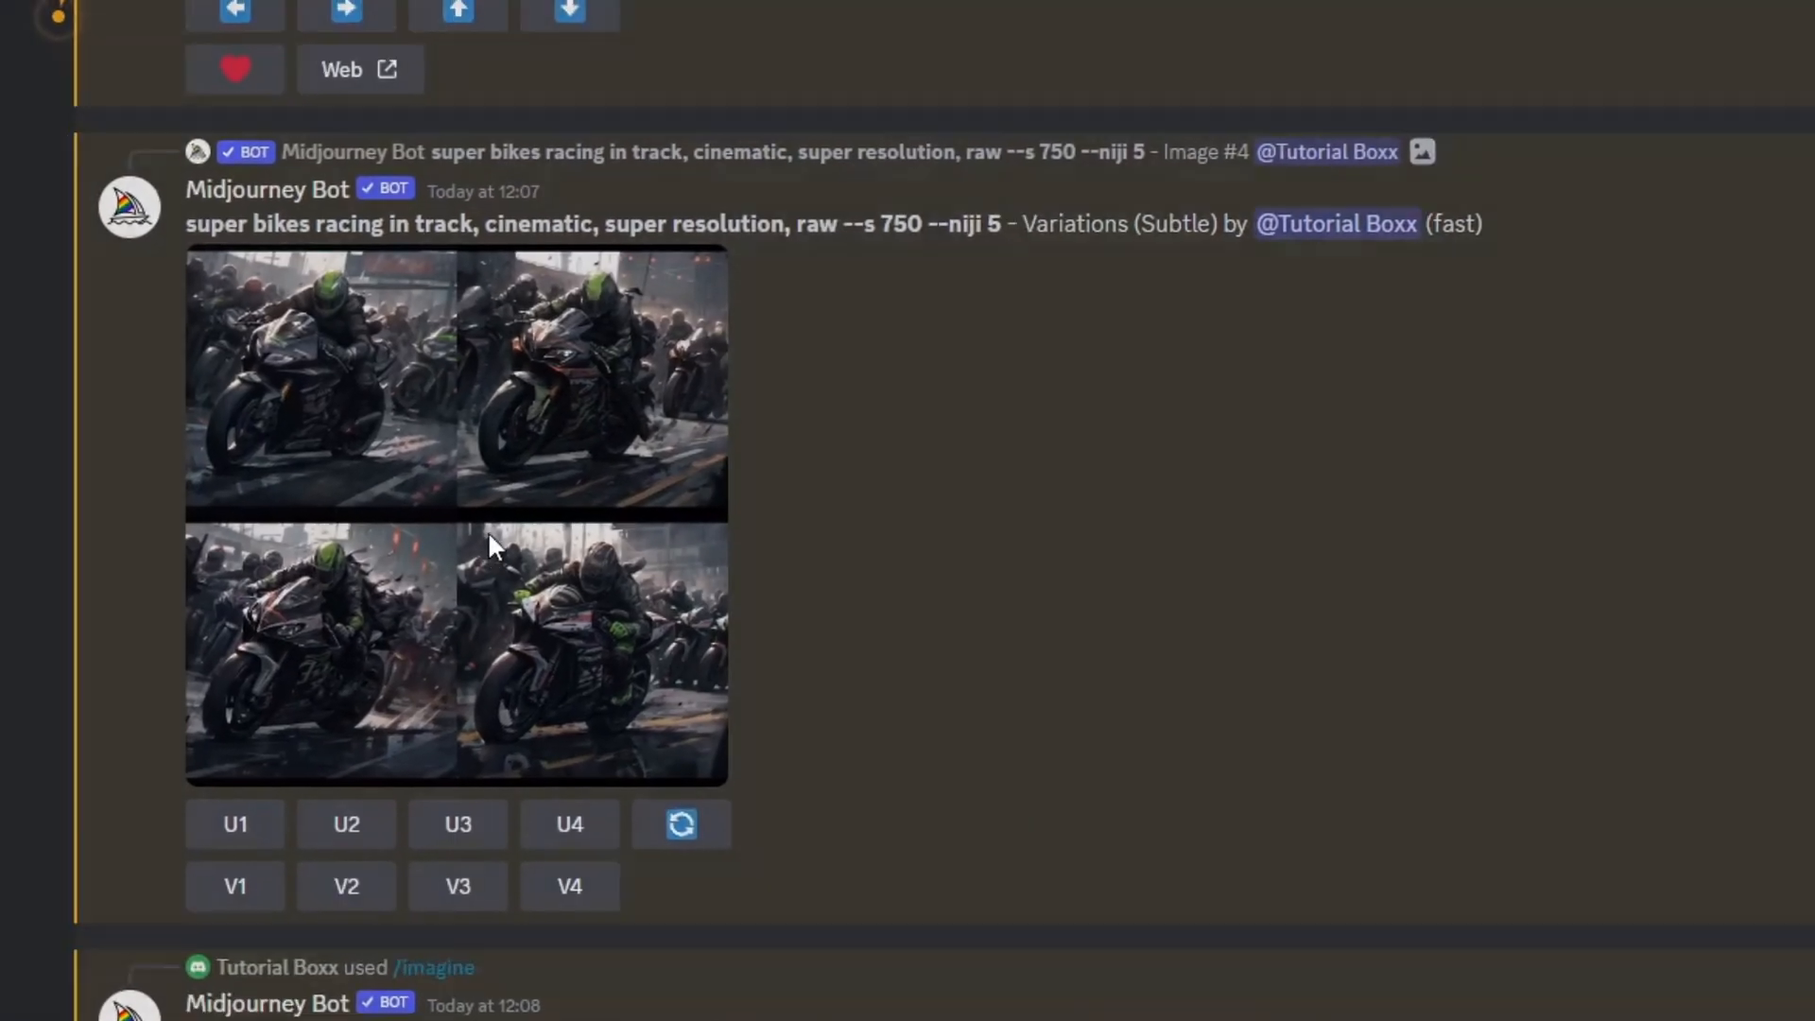
pyautogui.click(488, 530)
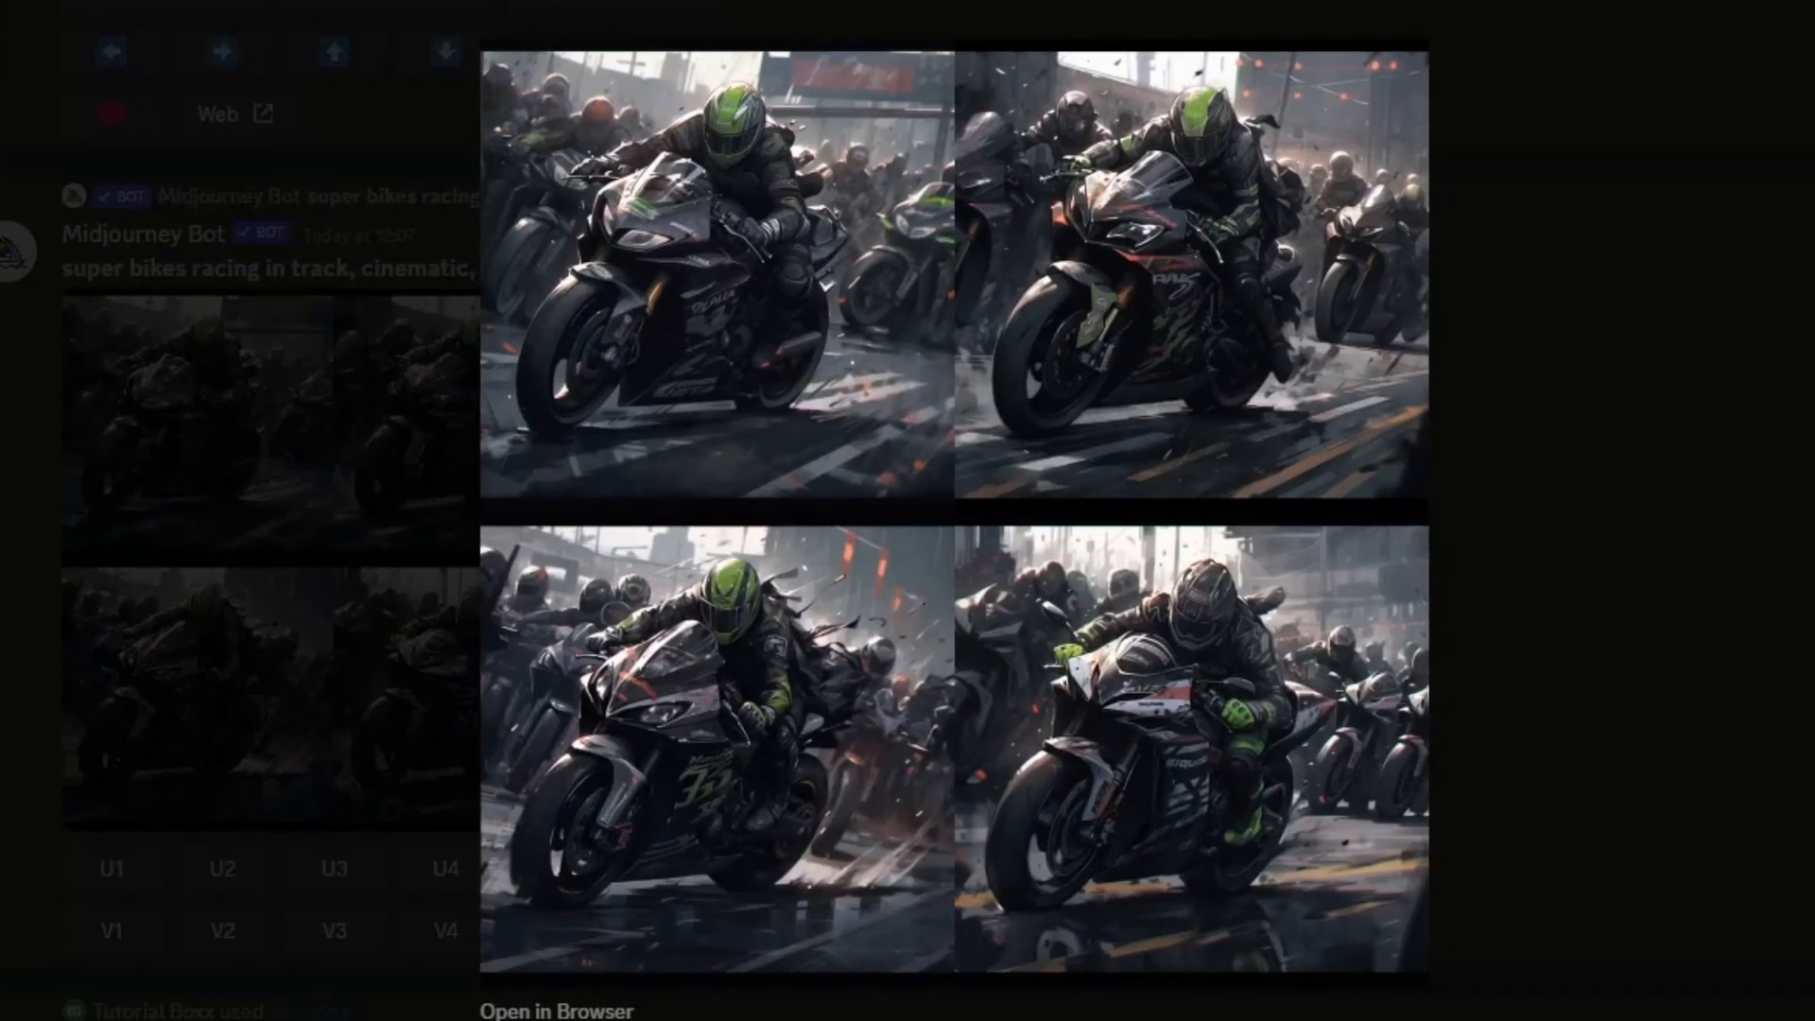
pyautogui.click(1581, 736)
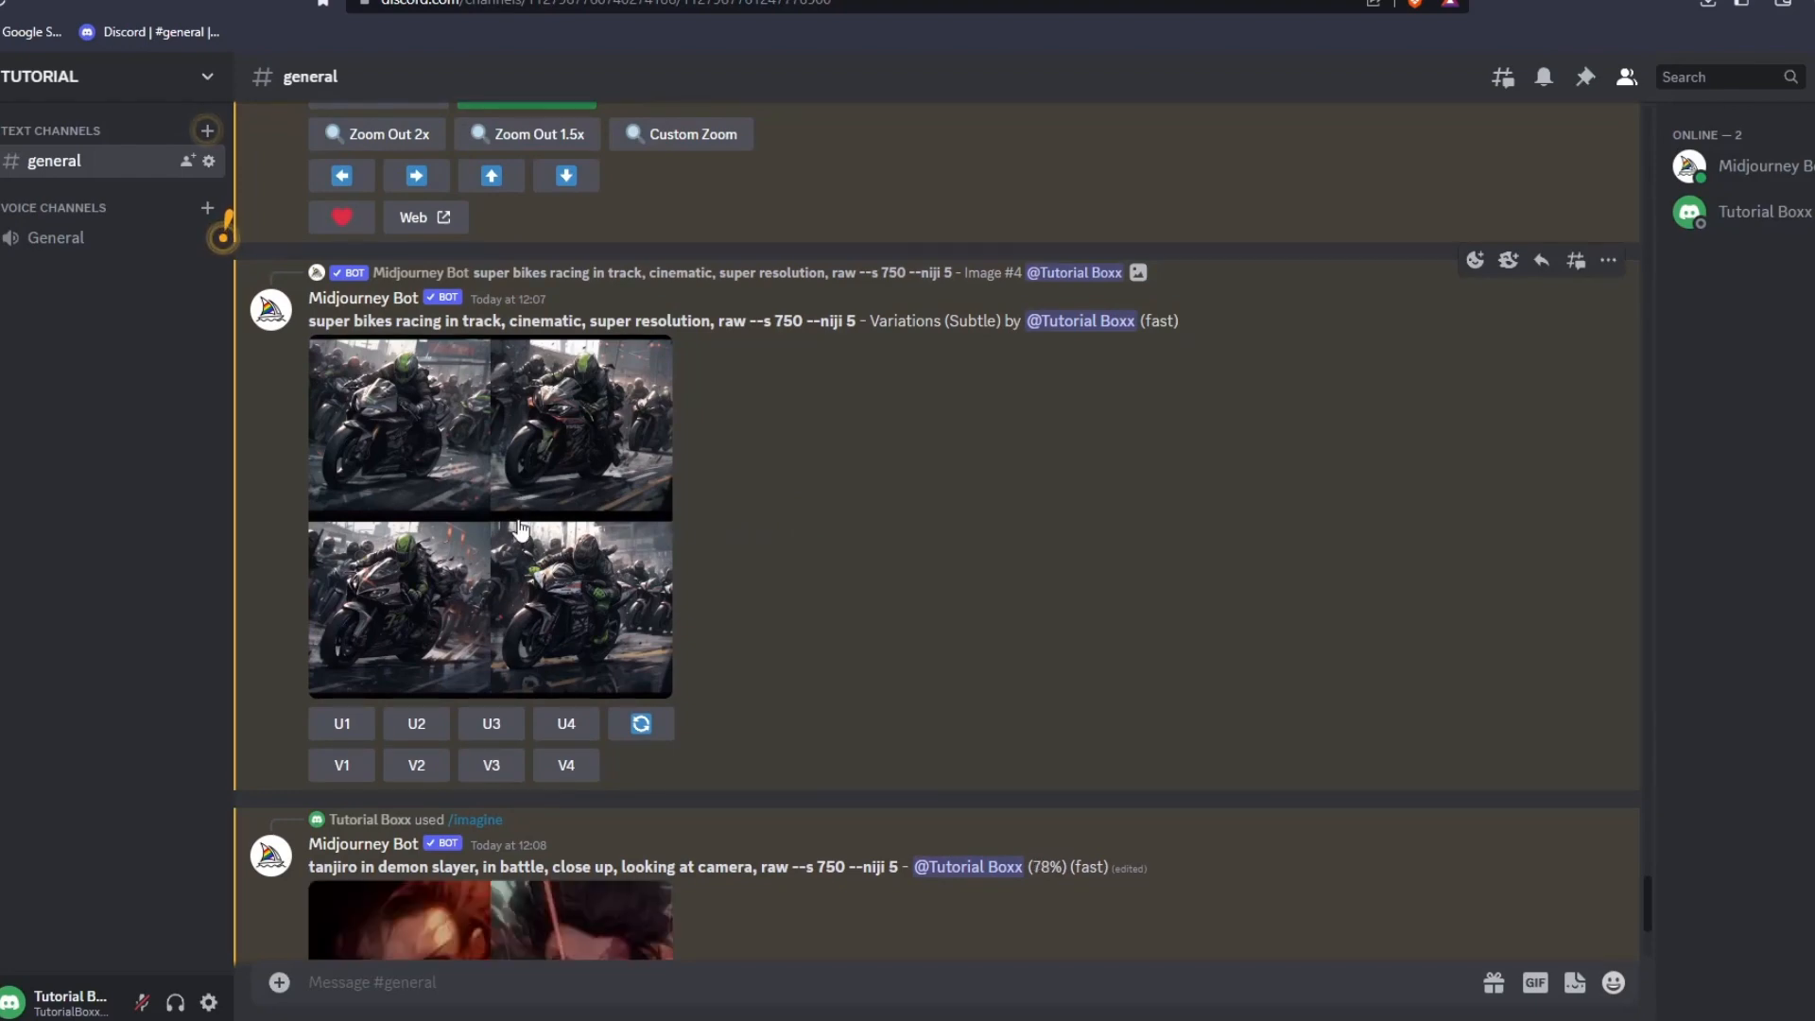
# Create strong variations of the upscaled super bike image with the same remix prompt, and enlarge the resulting grid
pyautogui.scroll(4, 521, 528)
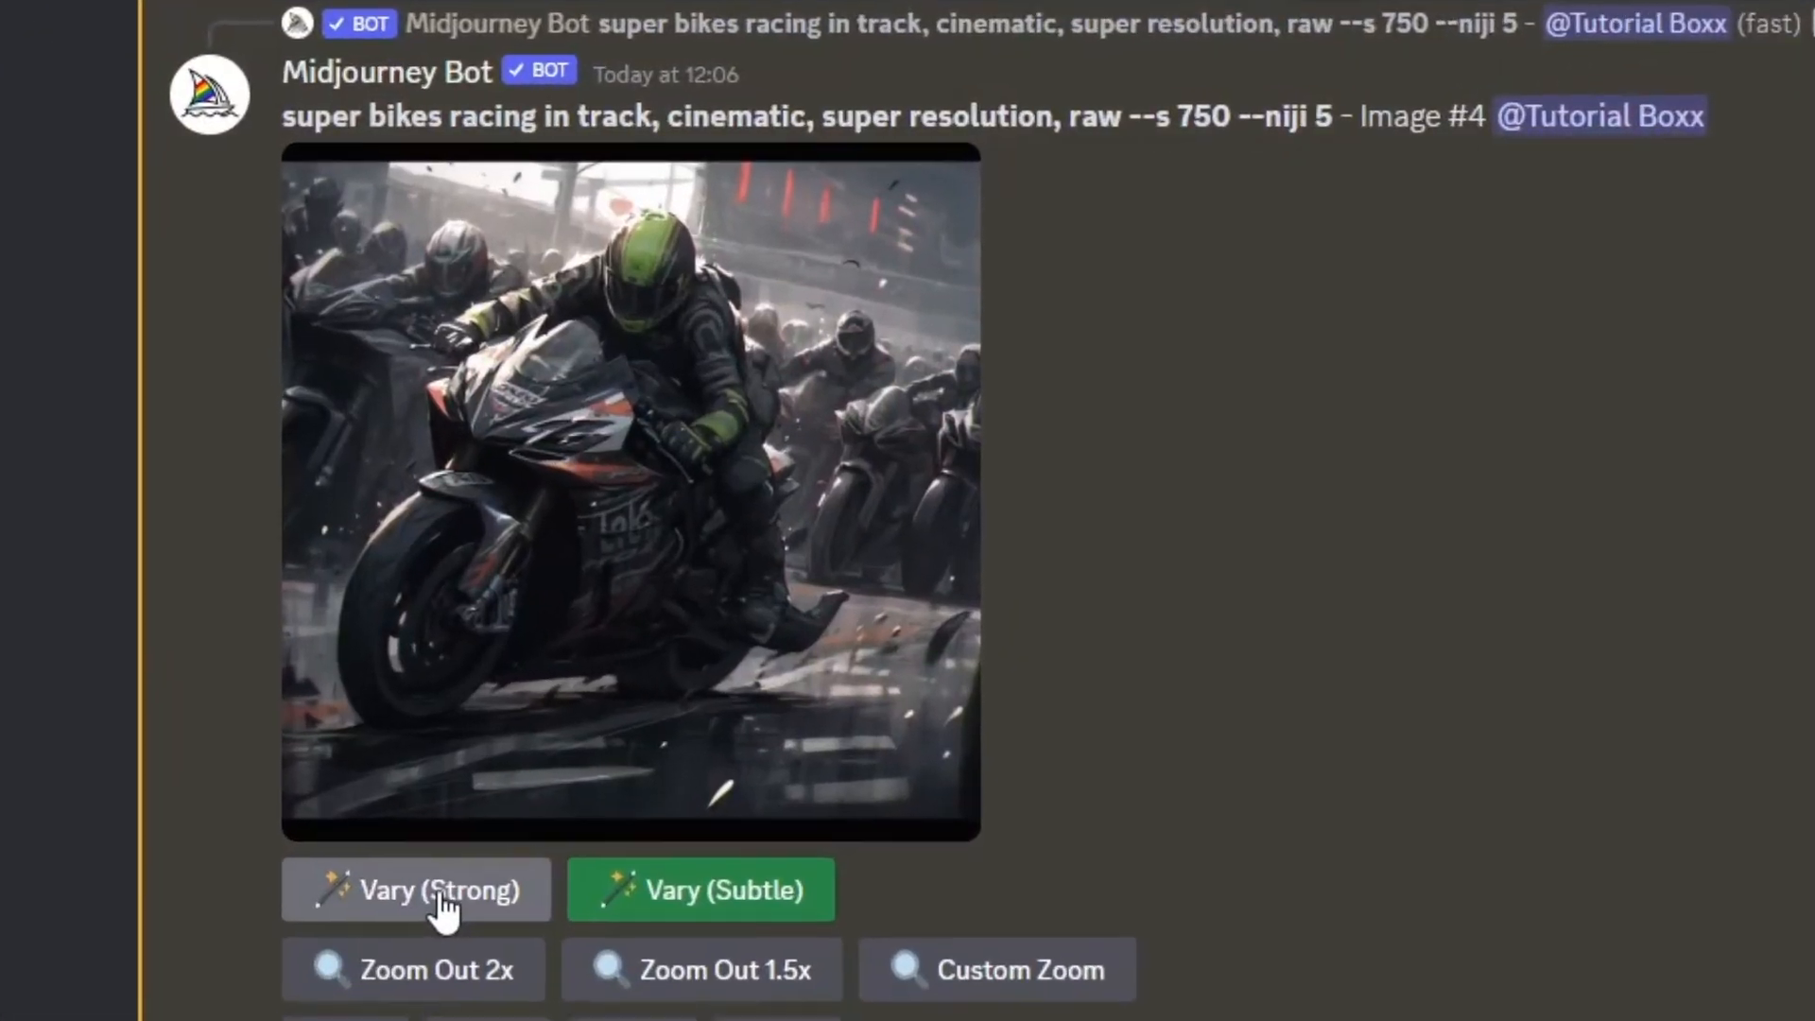
pyautogui.click(404, 575)
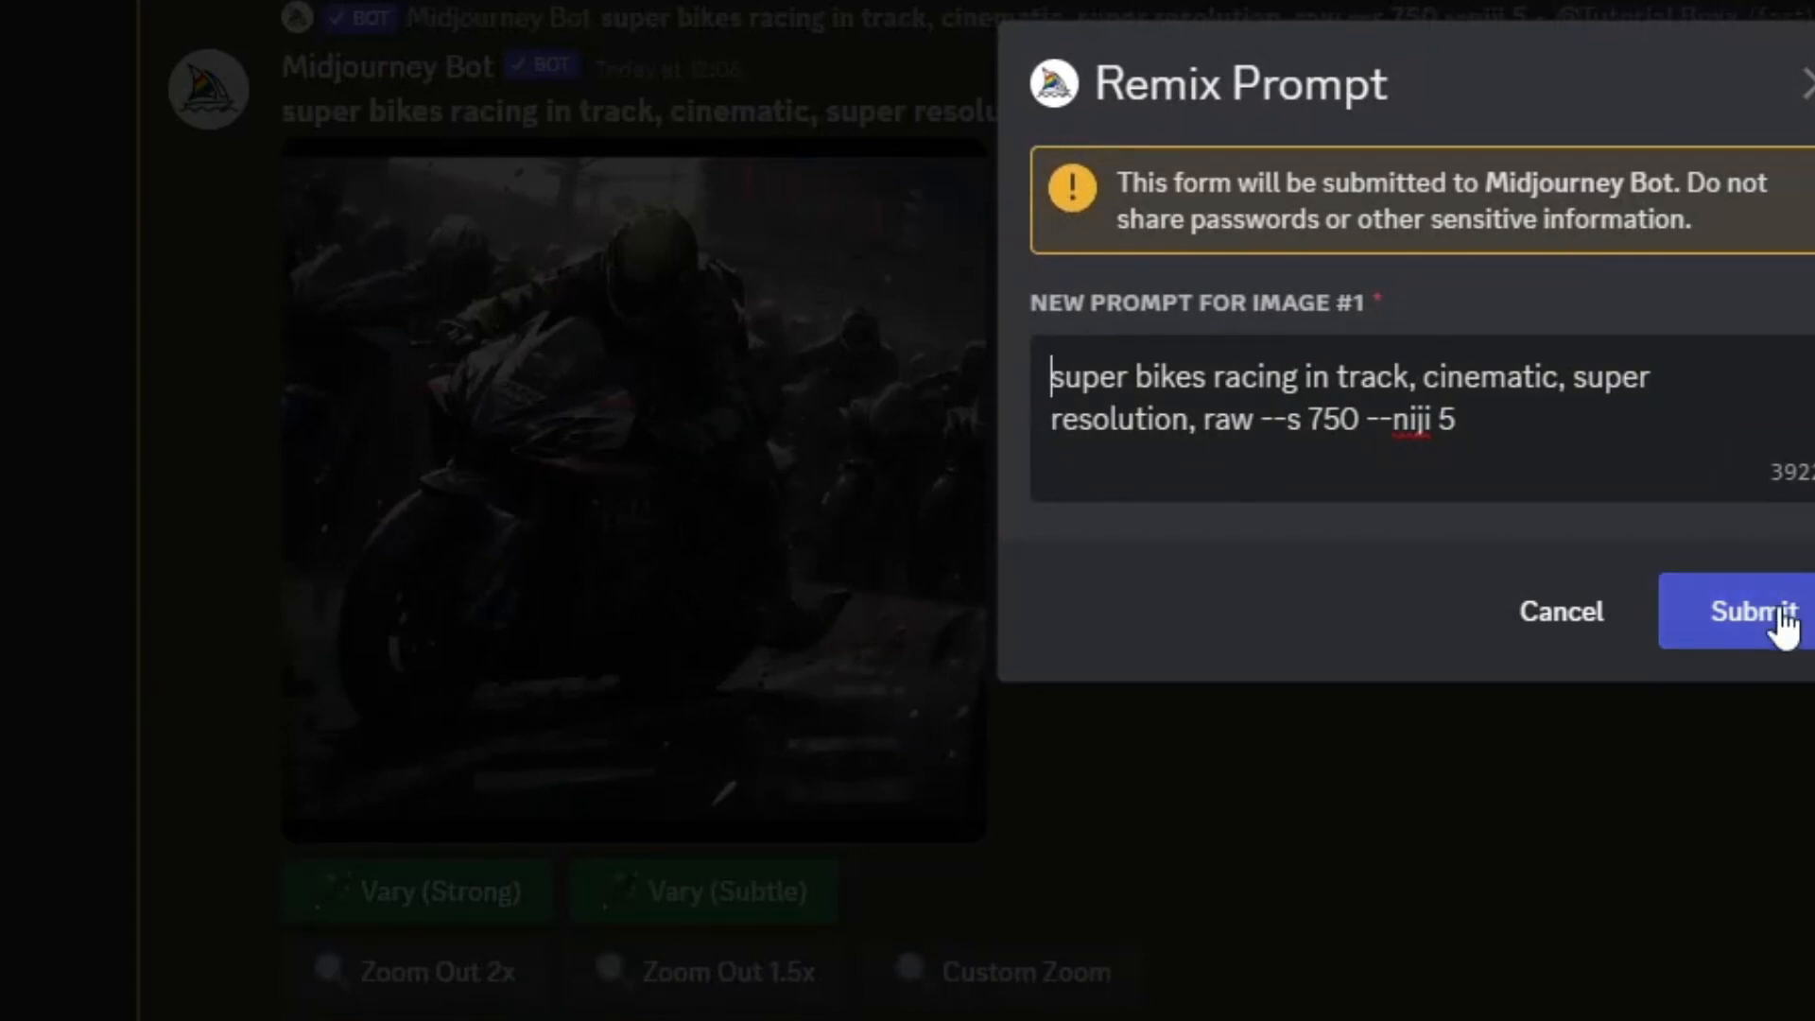
pyautogui.click(1780, 613)
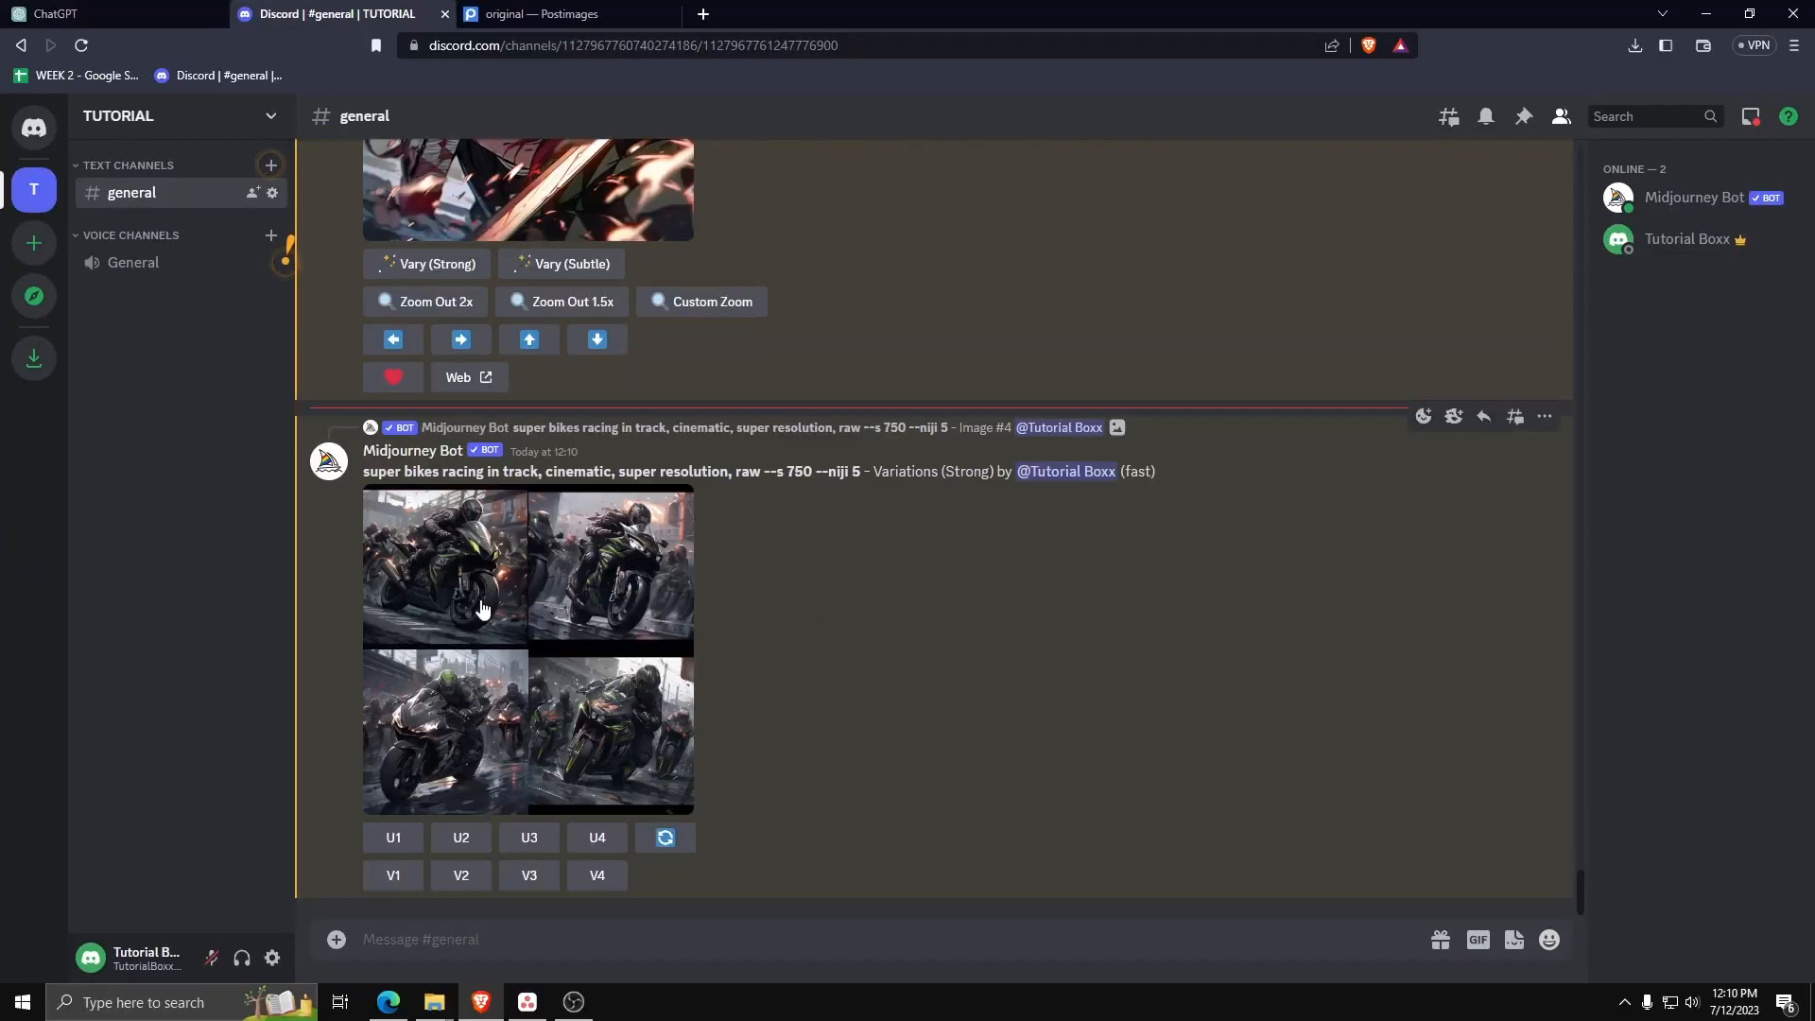
pyautogui.click(482, 608)
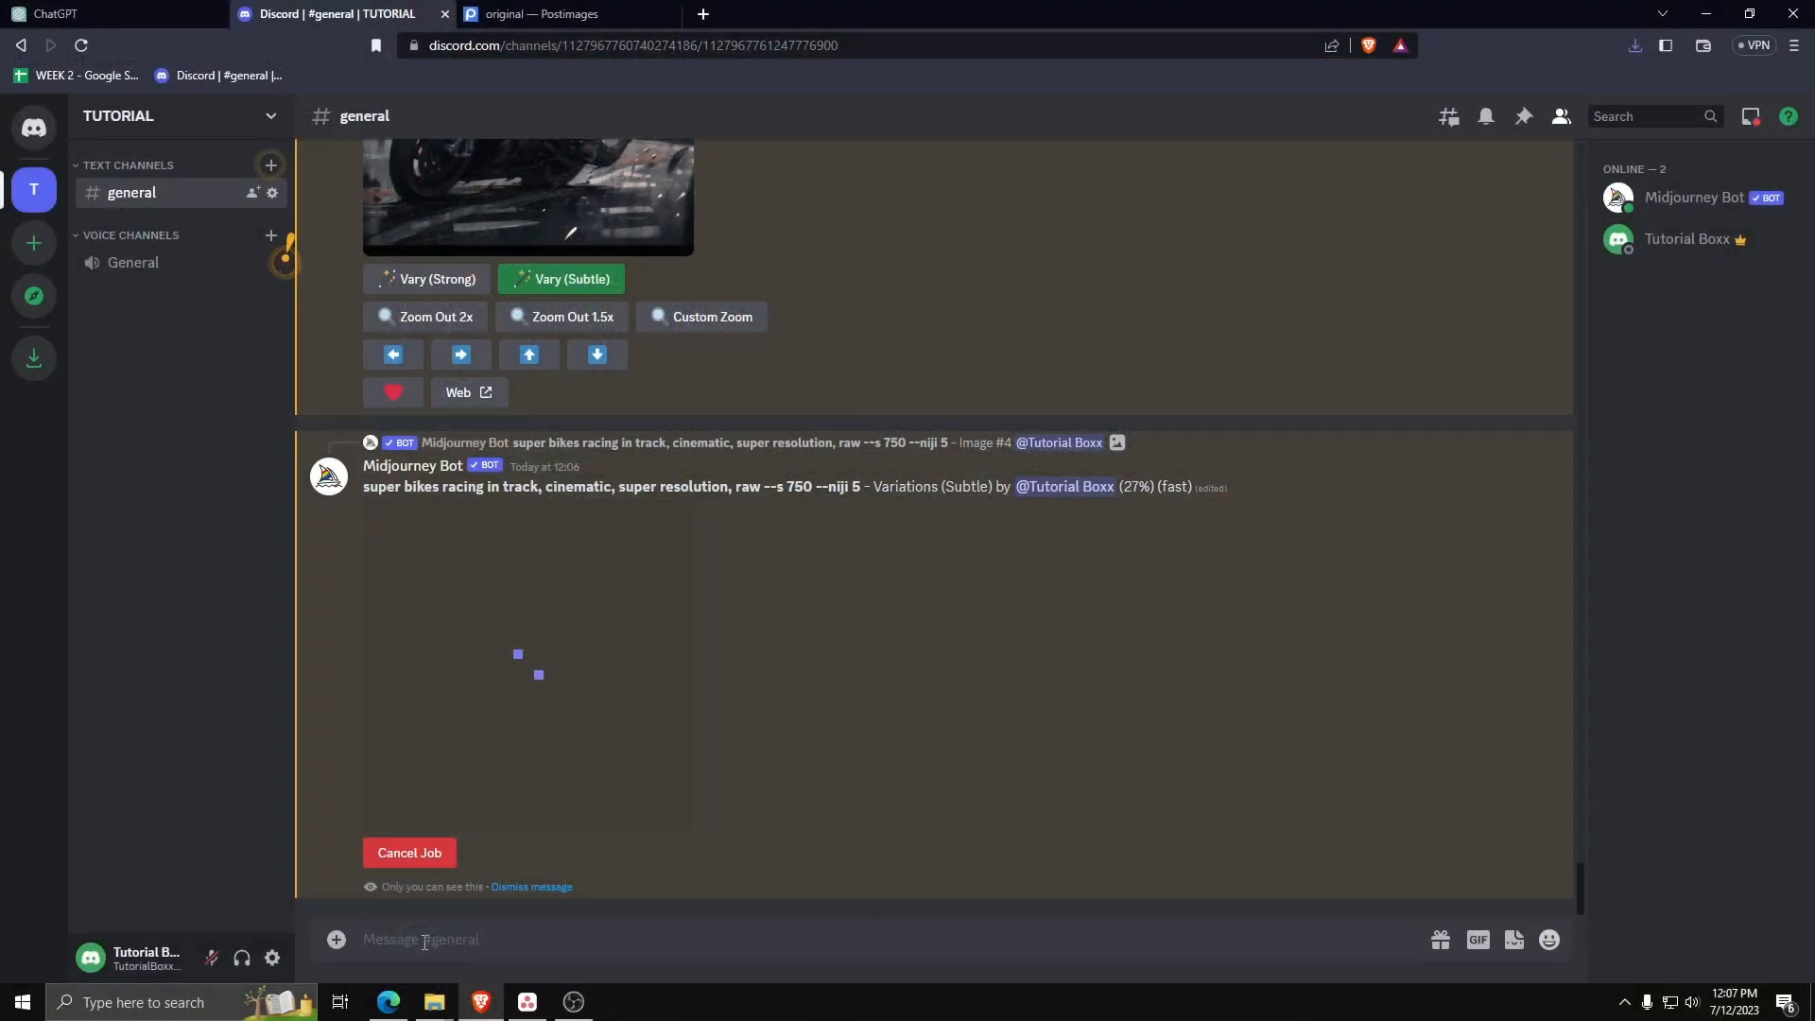
# Generate images with the /imagine prompt "tanjiro in demon slayer, in battle, close up, looking at camera, raw --s 750"
pyautogui.write('/')
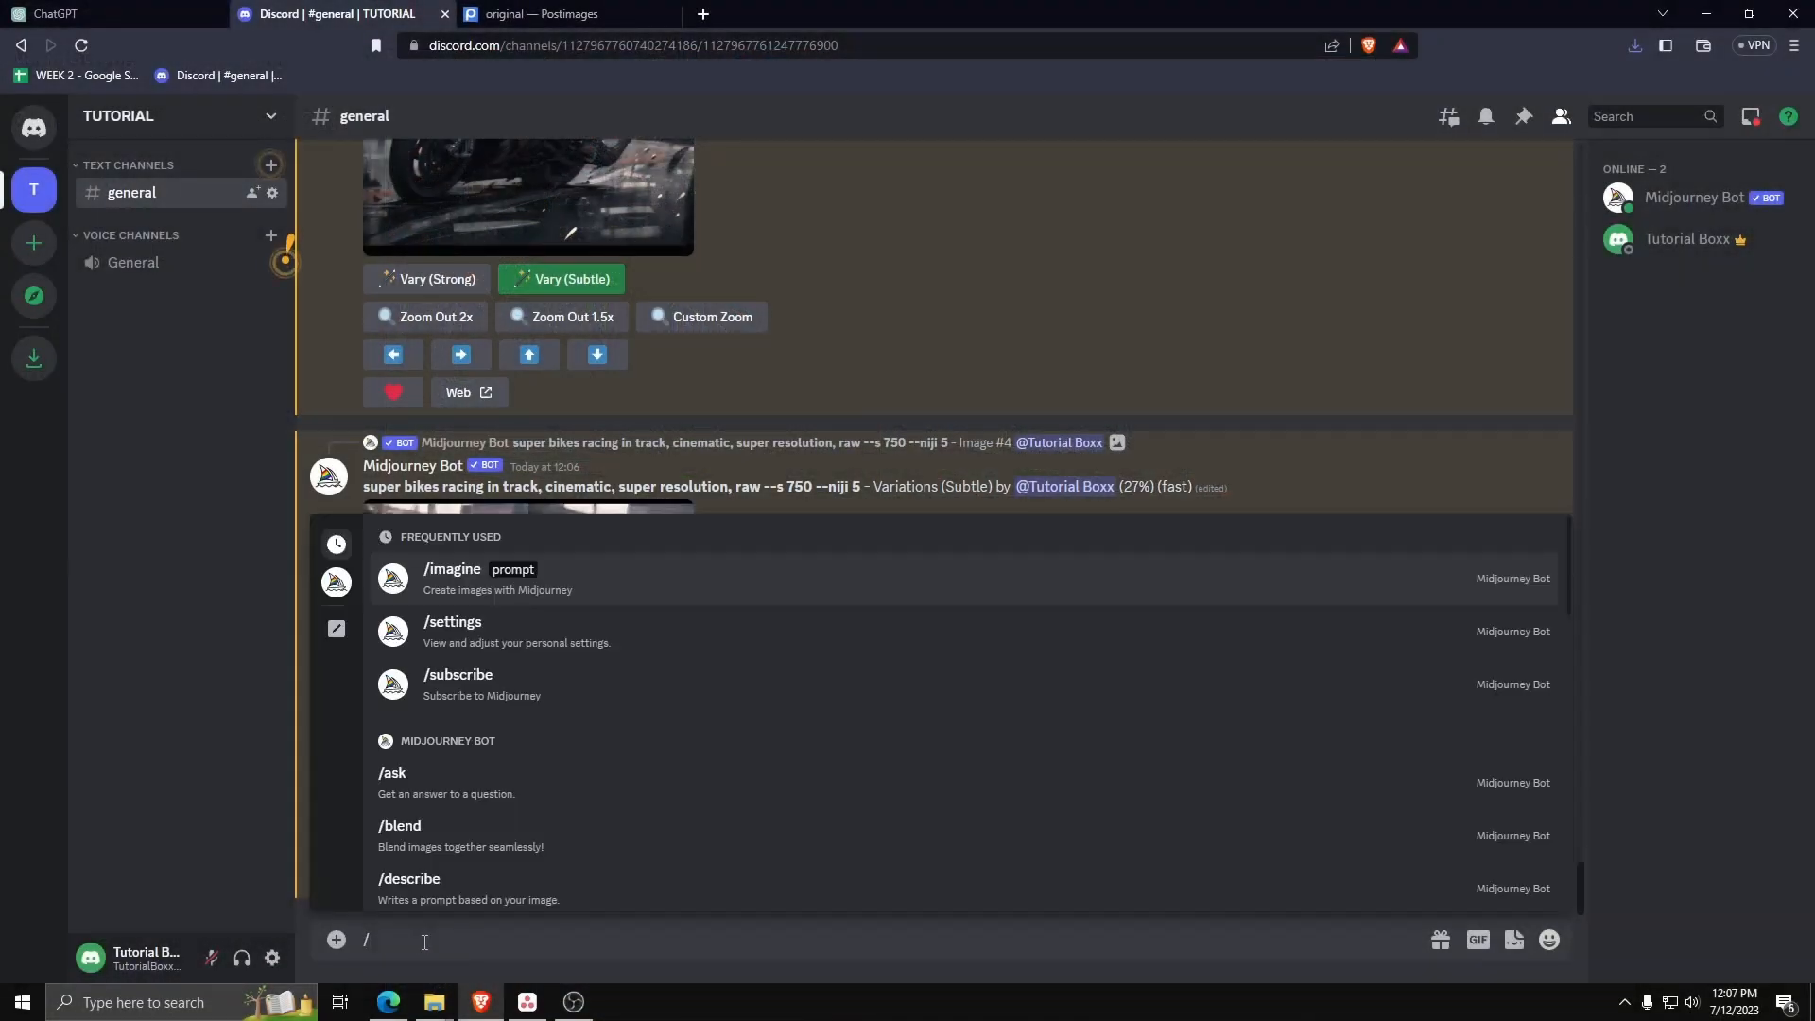
pyautogui.press('Return')
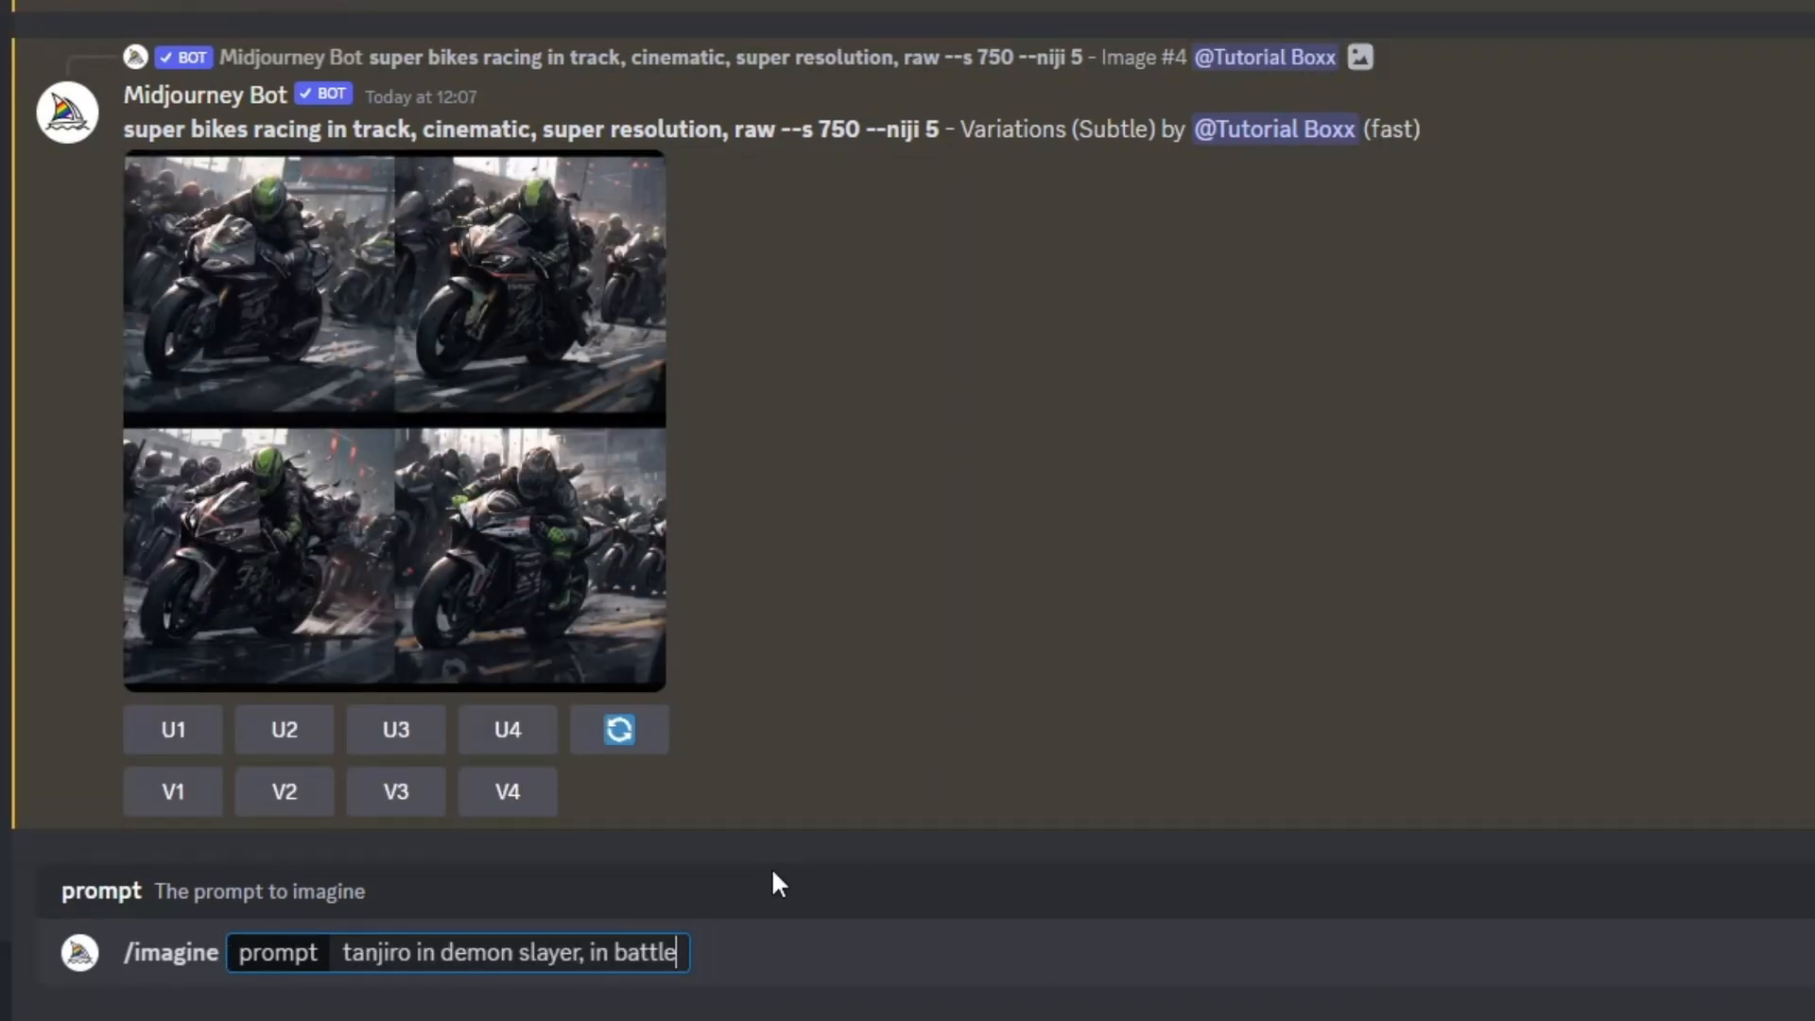
pyautogui.write(', close up,')
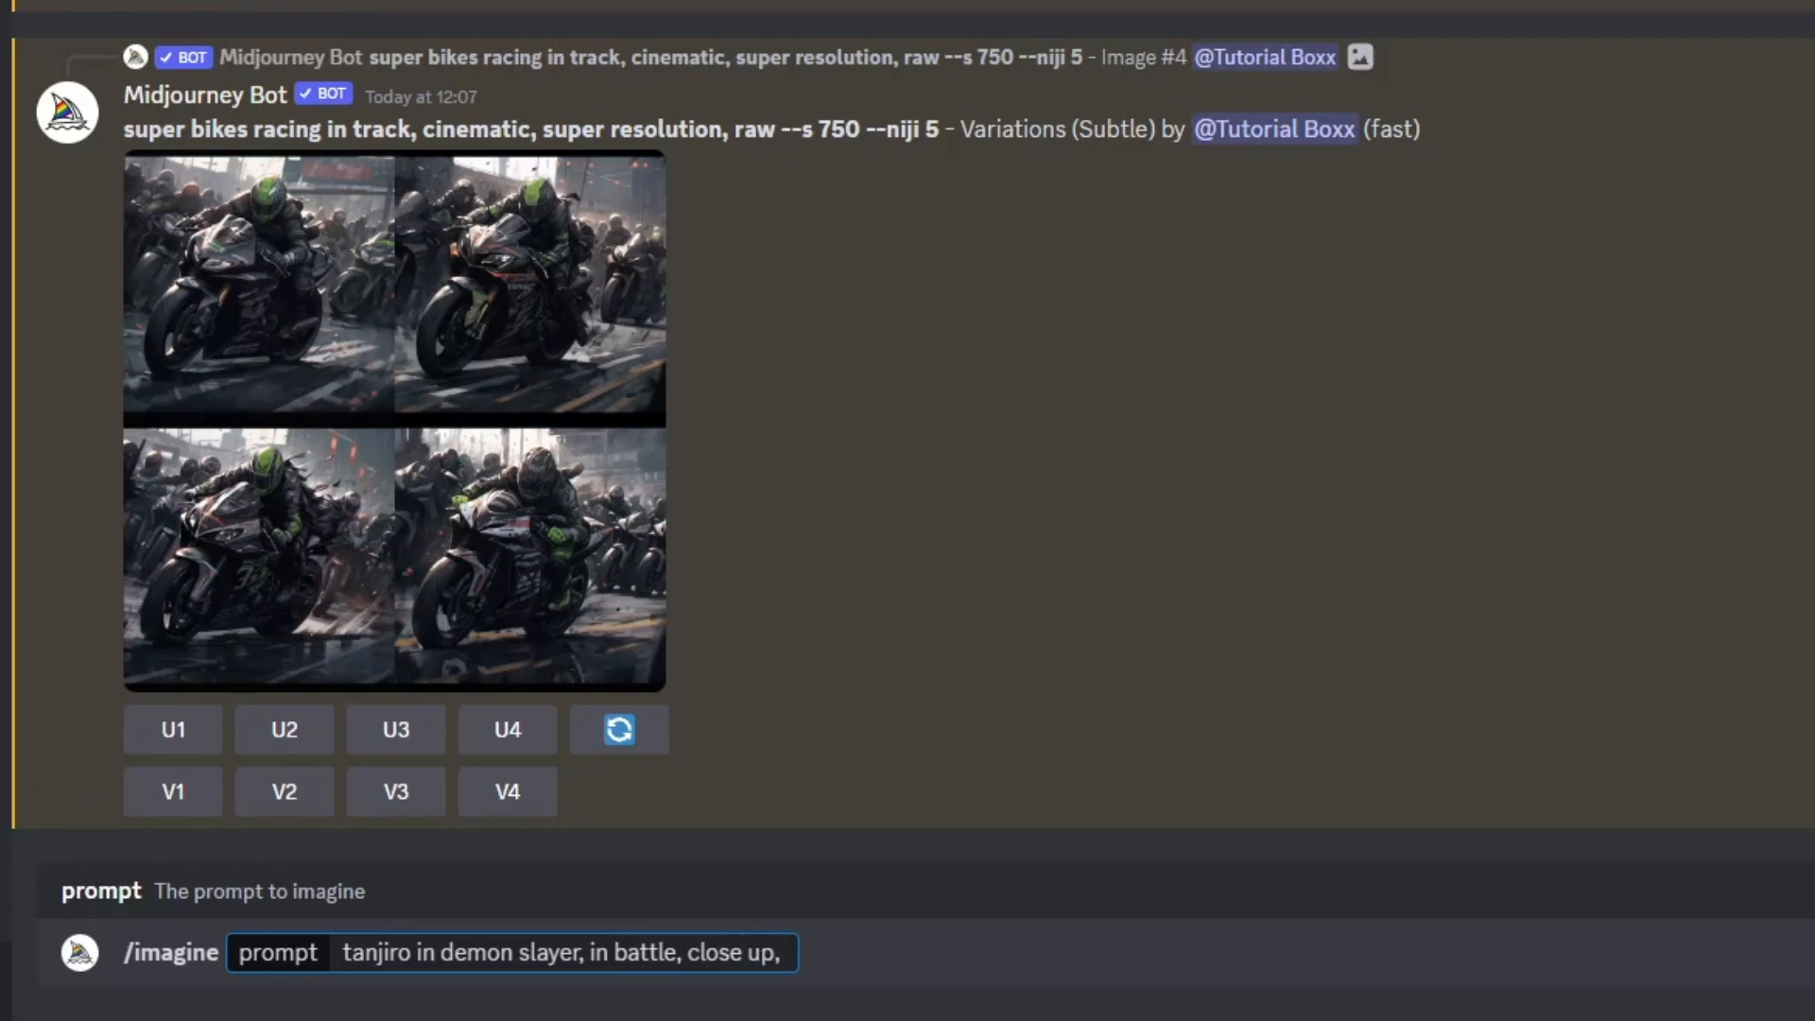
pyautogui.write(' looking at camer')
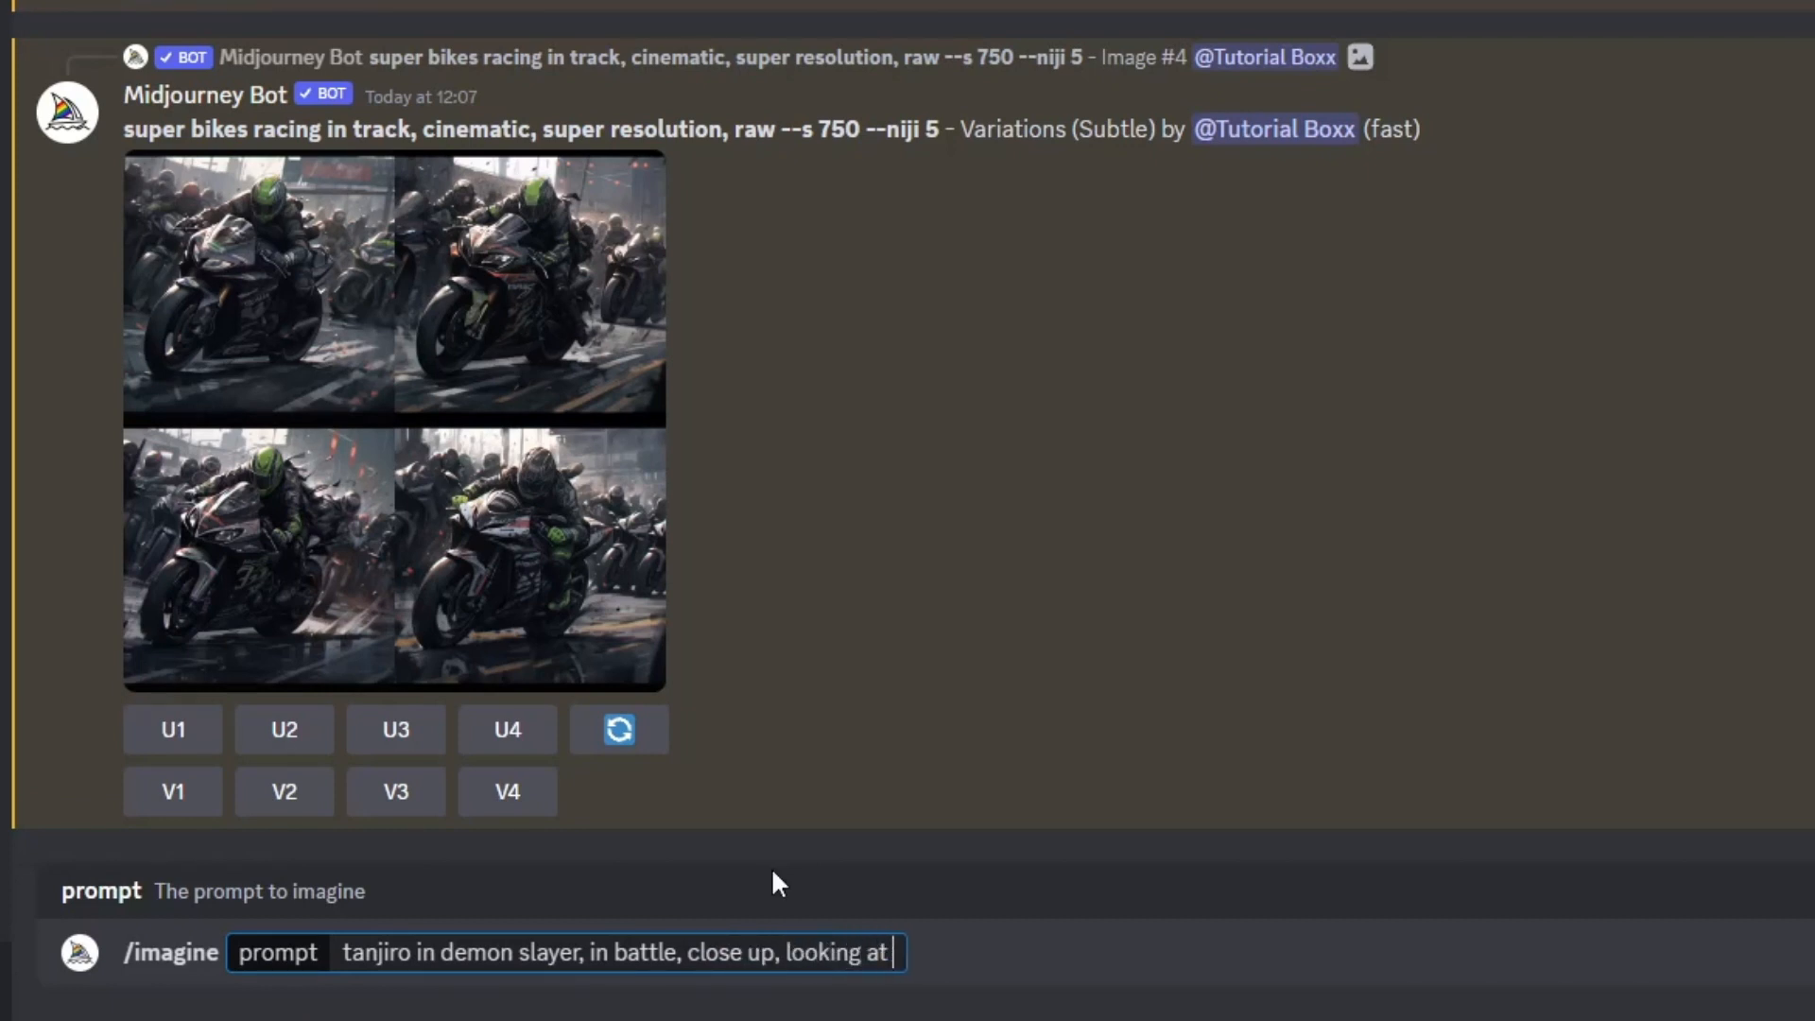
pyautogui.write('a,')
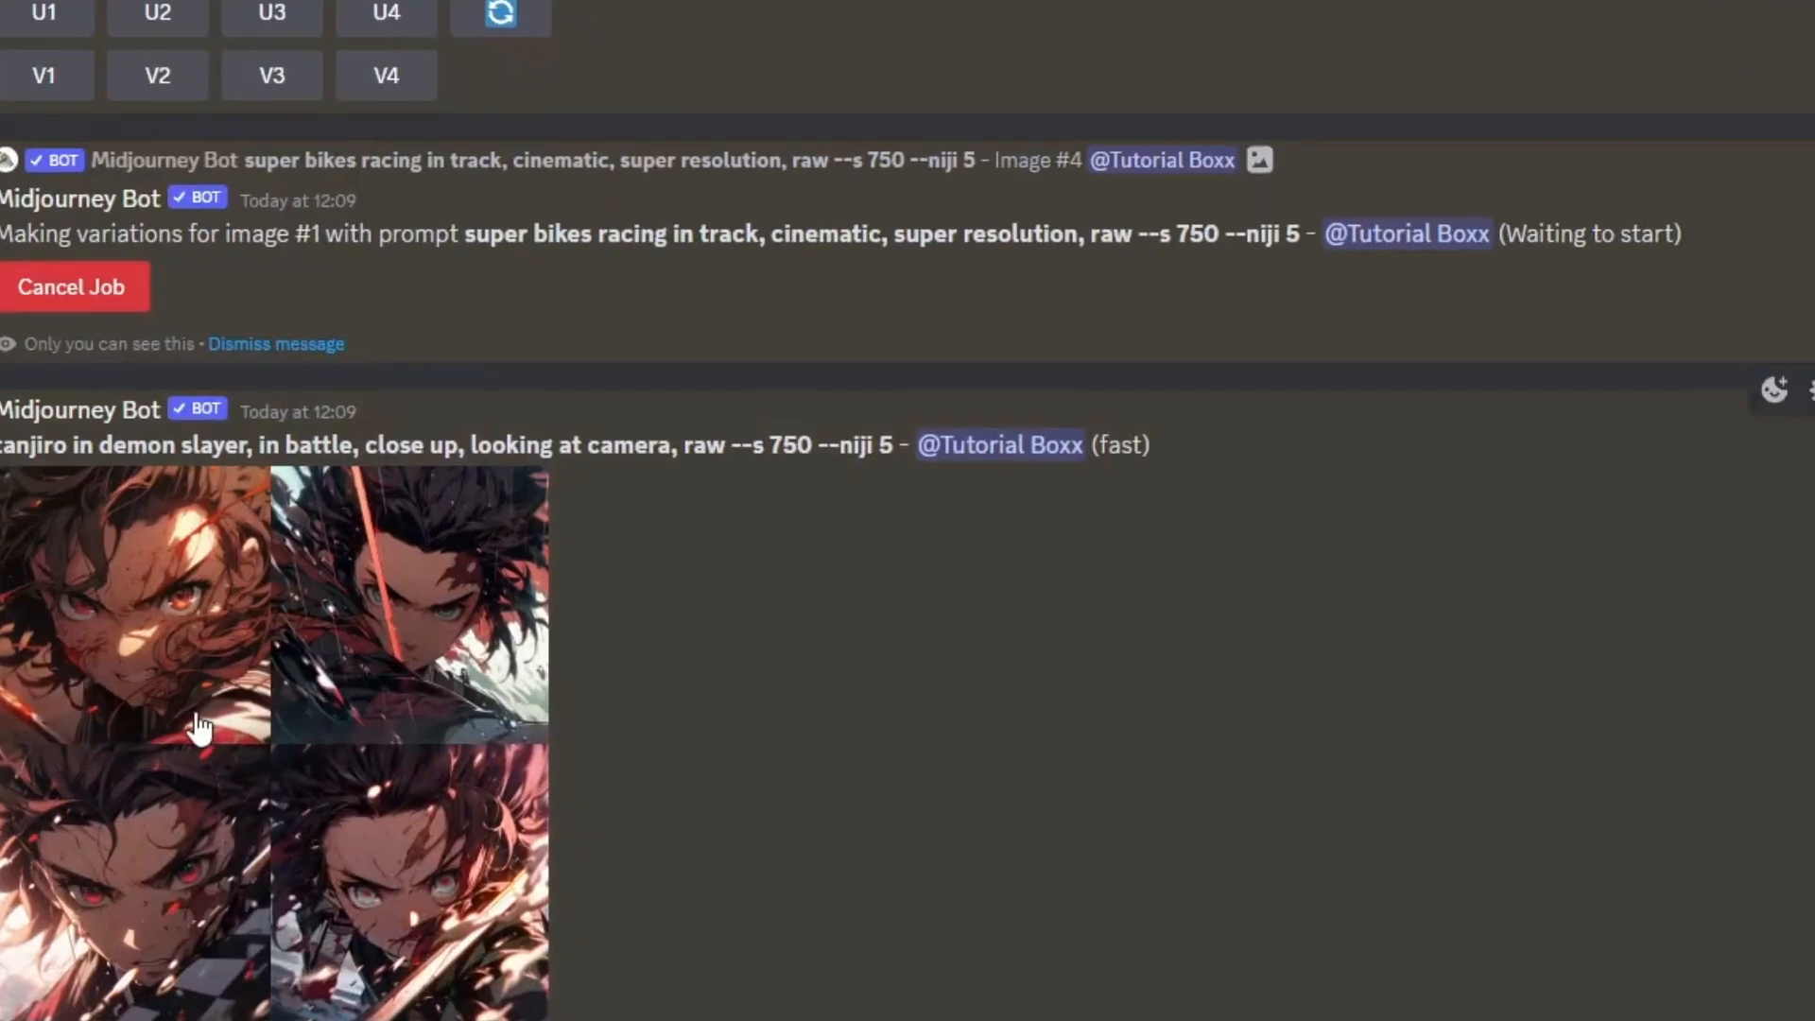
# Enlarge the tanjiro image grid to inspect it, and upscale its fourth image
pyautogui.click(323, 930)
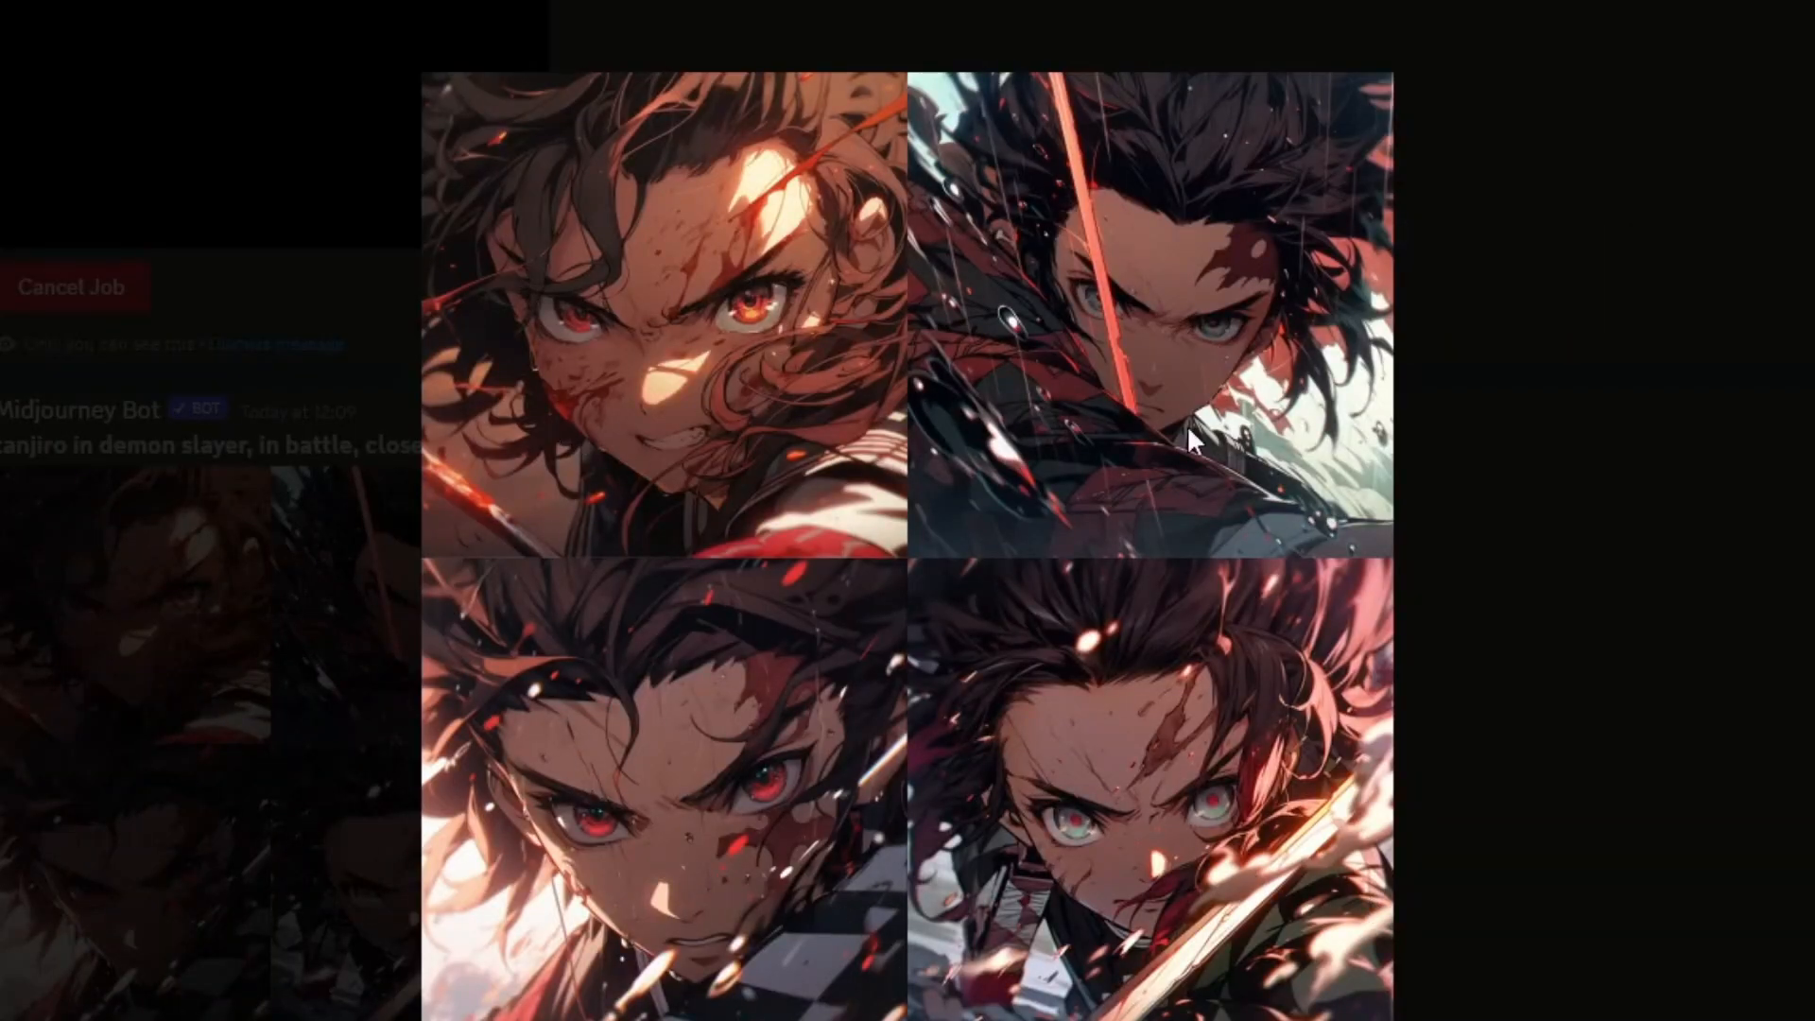
pyautogui.click(1564, 904)
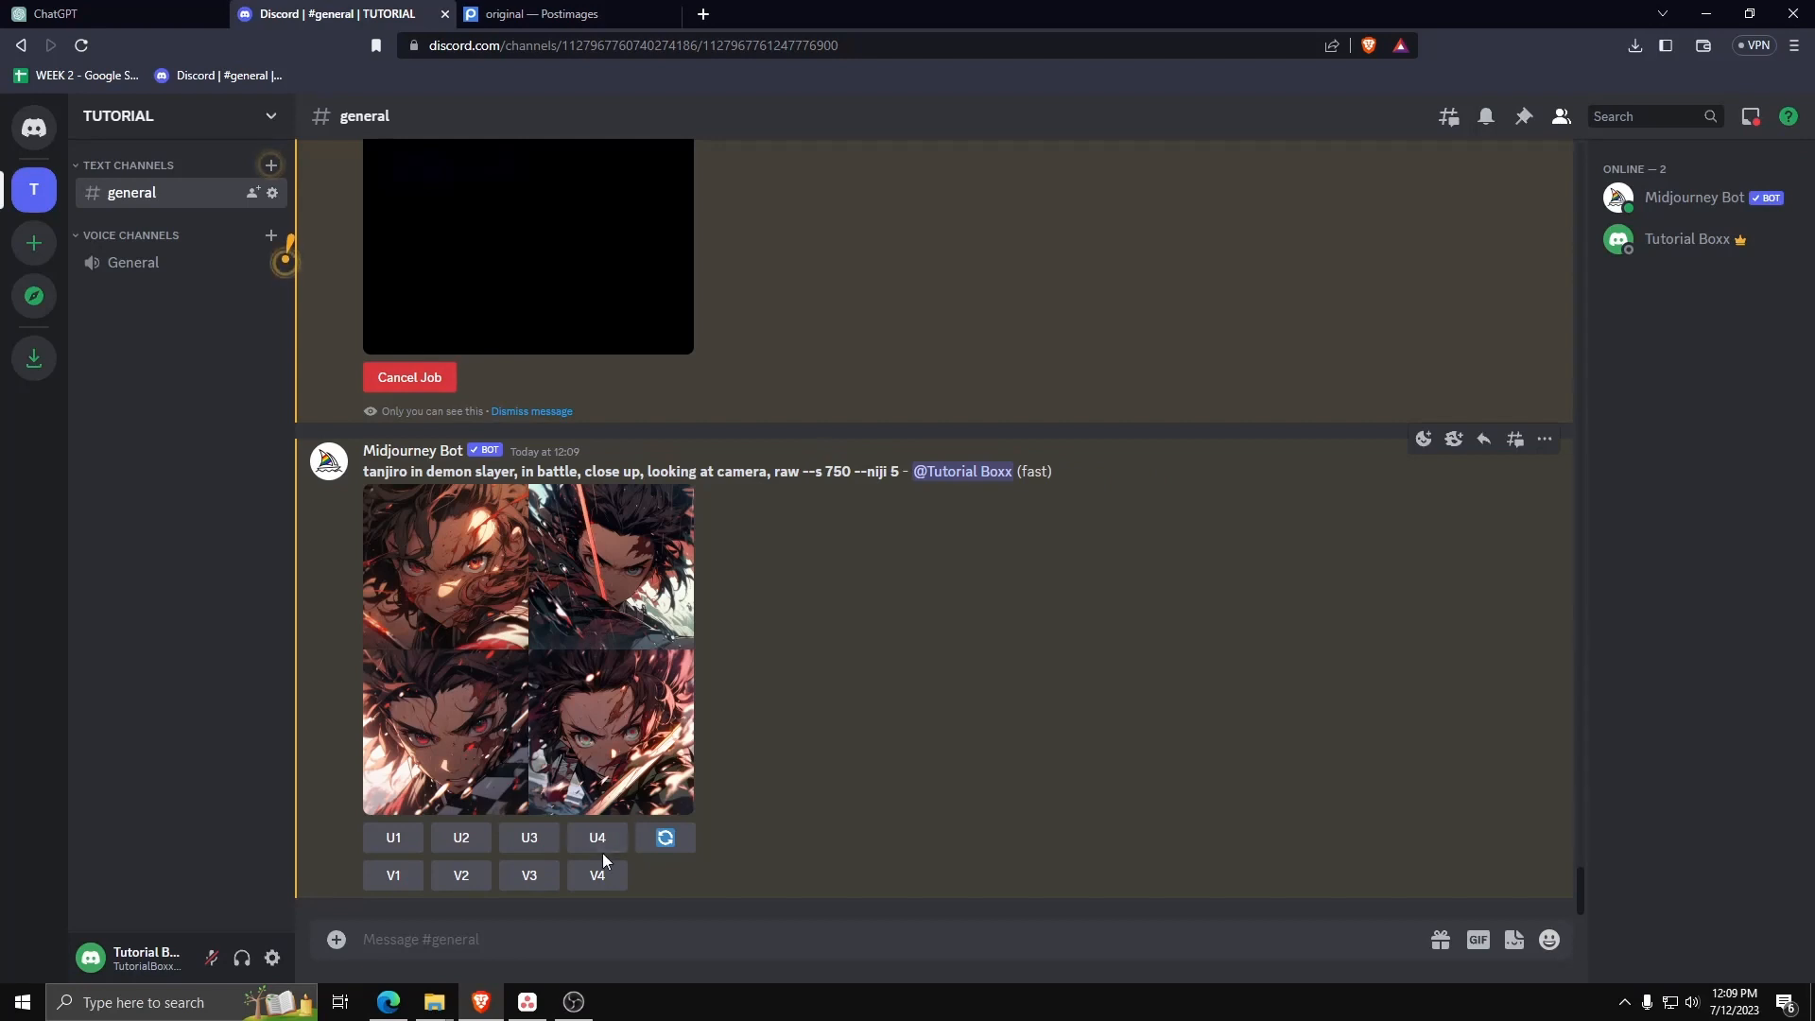
pyautogui.click(592, 839)
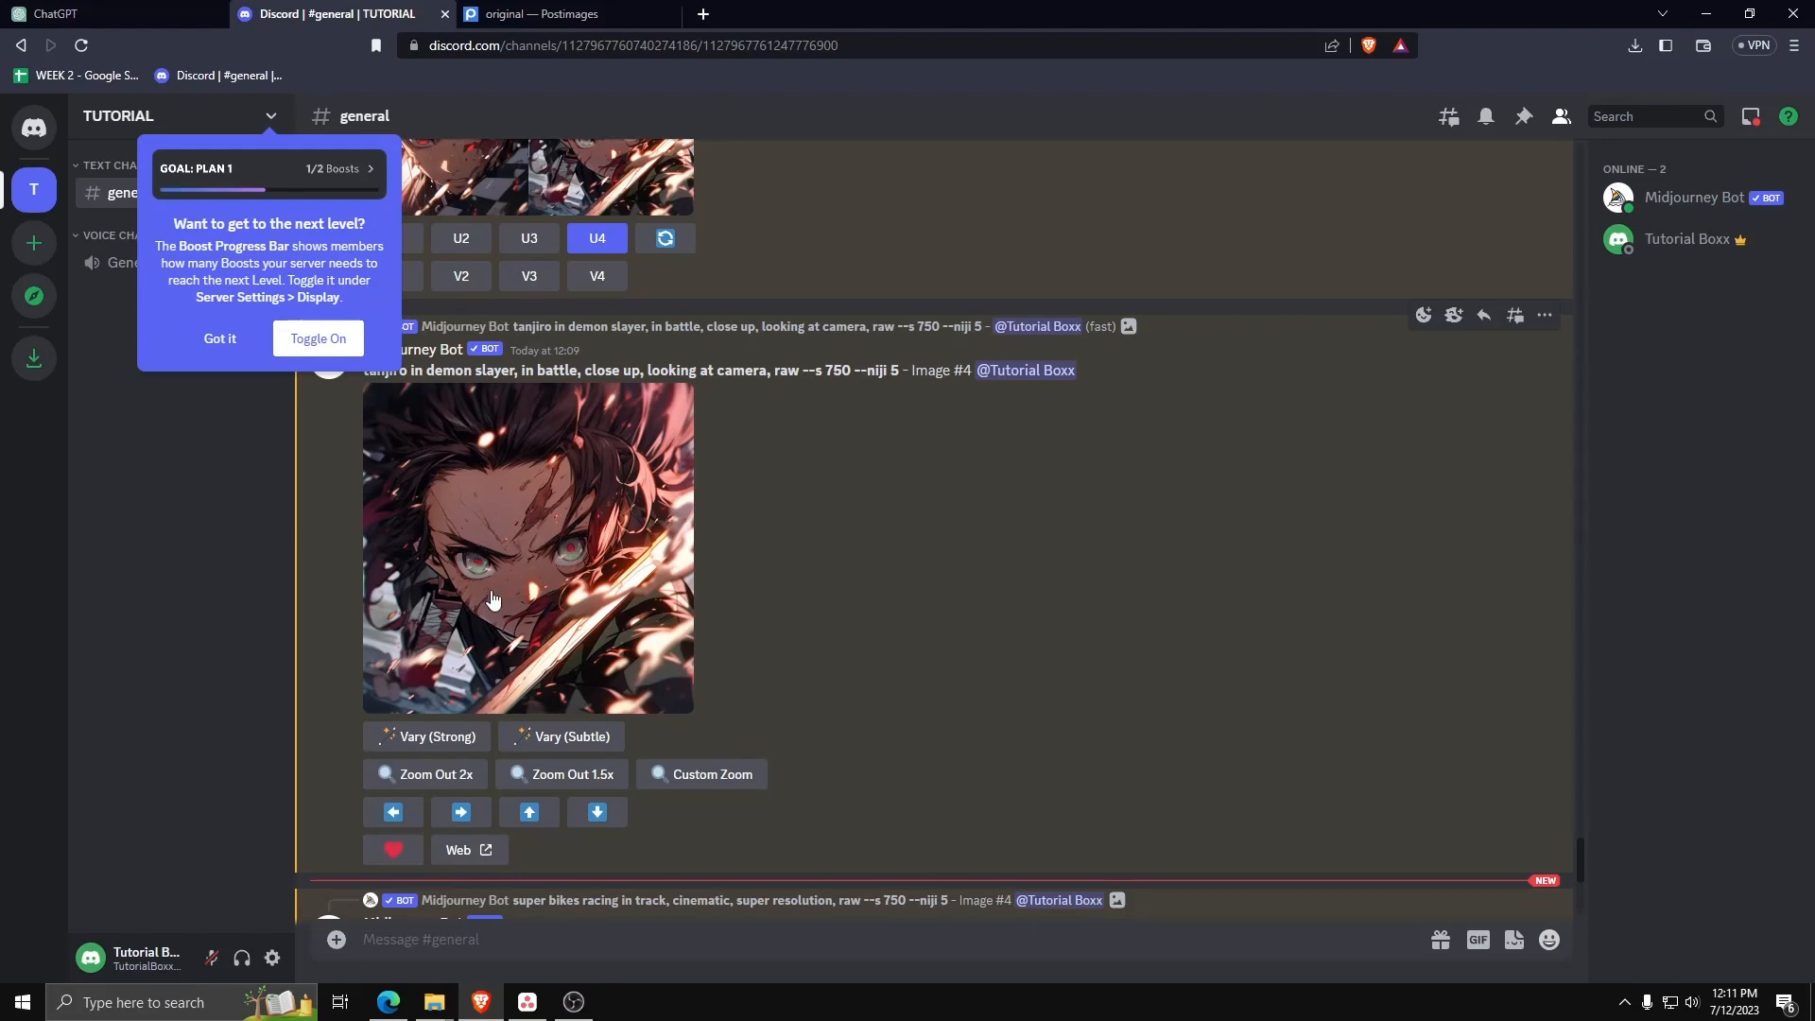
# Open the Midjourney settings with the /settings command and switch the model to MJ version 5.2
pyautogui.click(446, 941)
pyautogui.write('/')
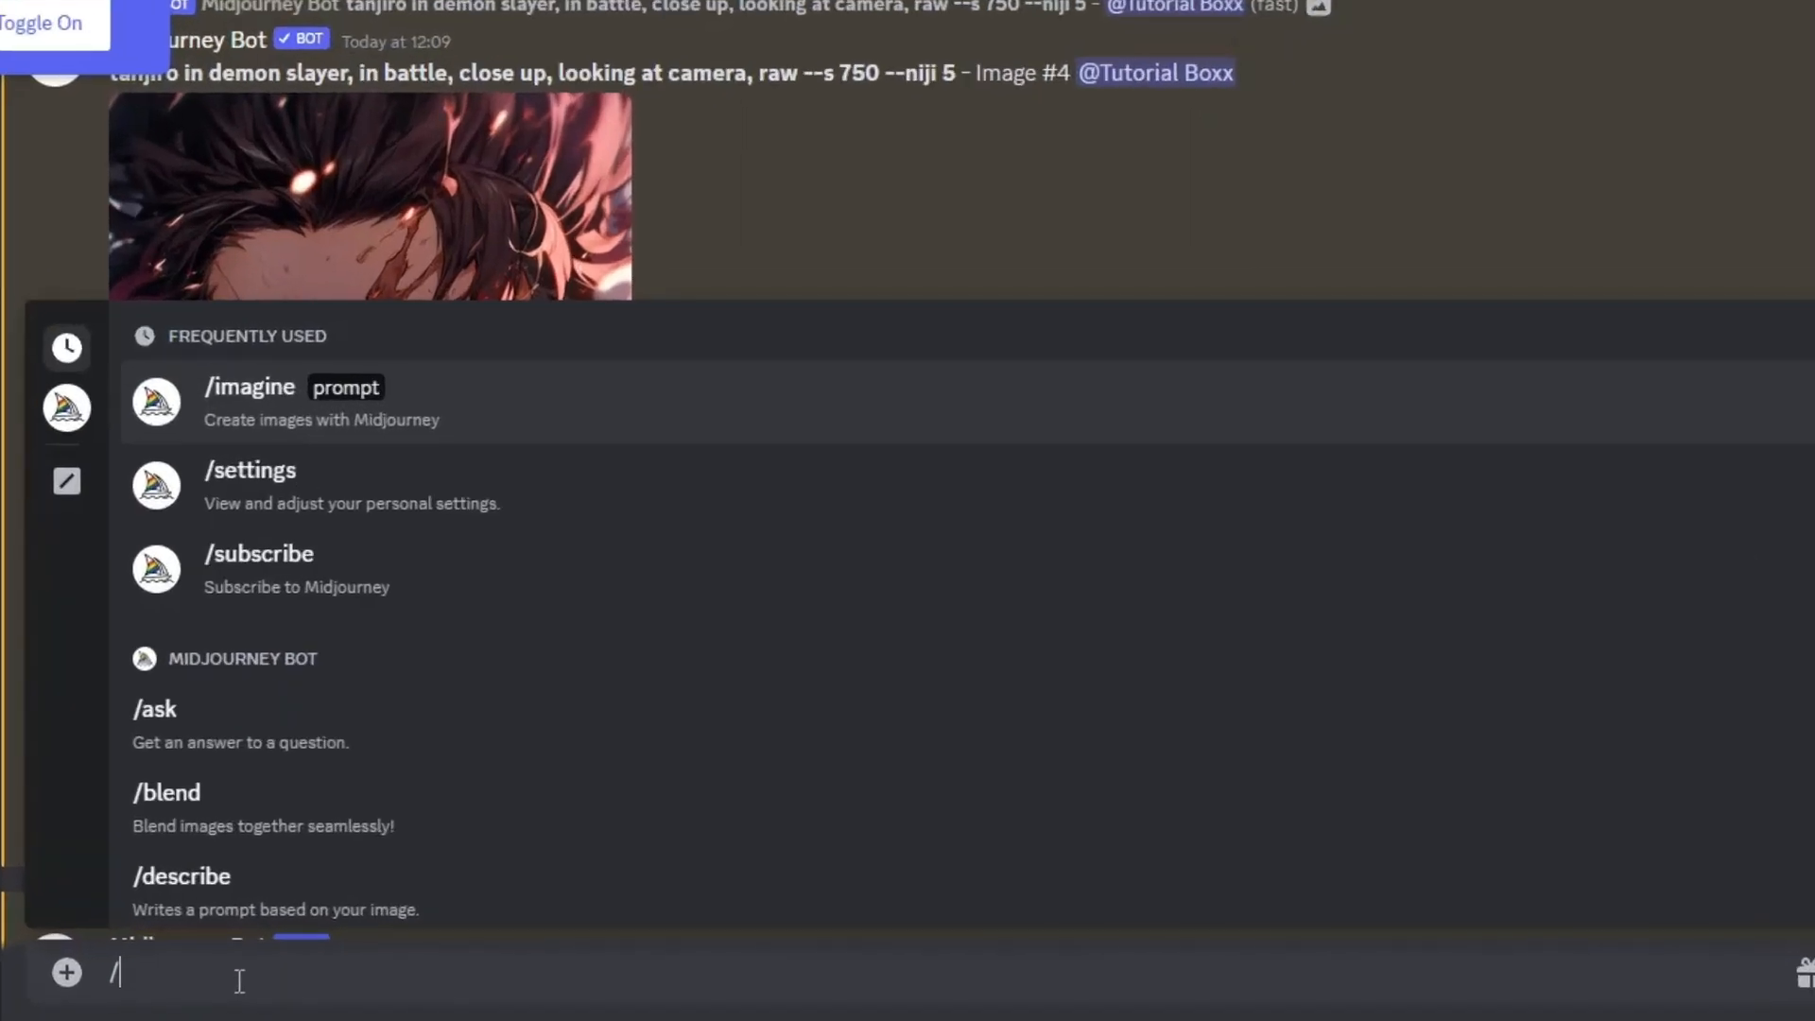
pyautogui.write('setting')
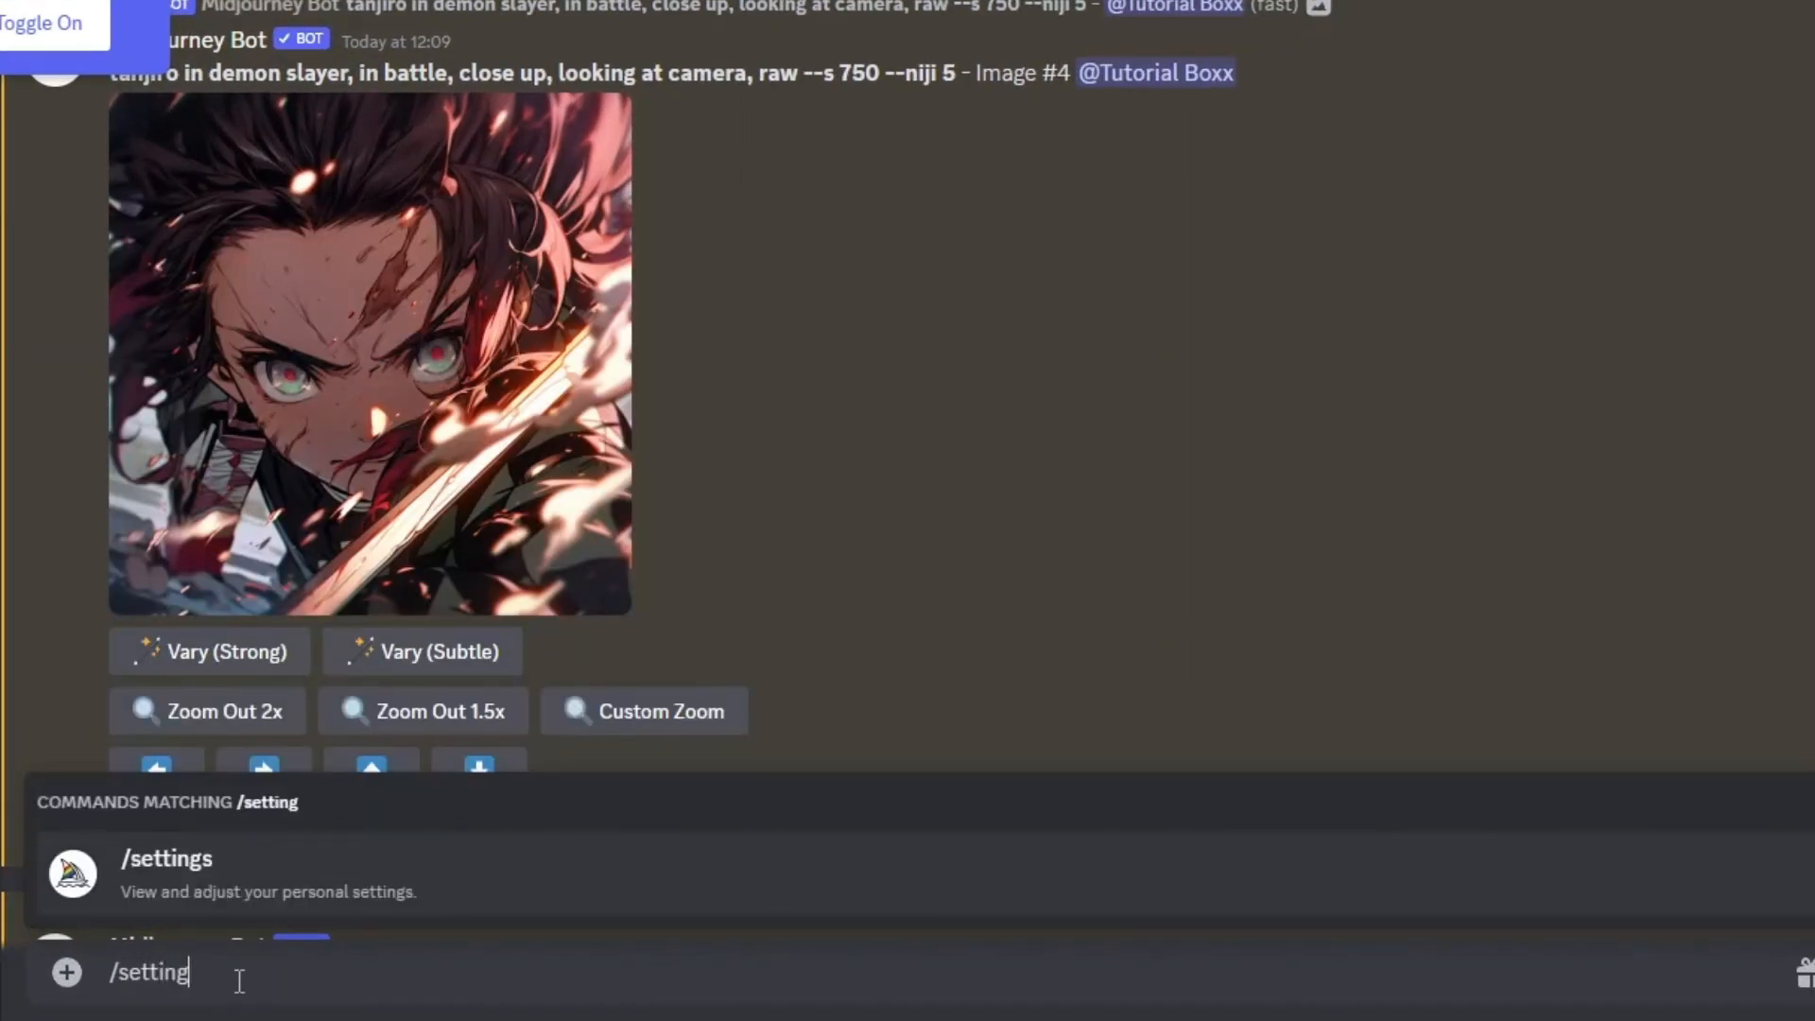
pyautogui.press('Return')
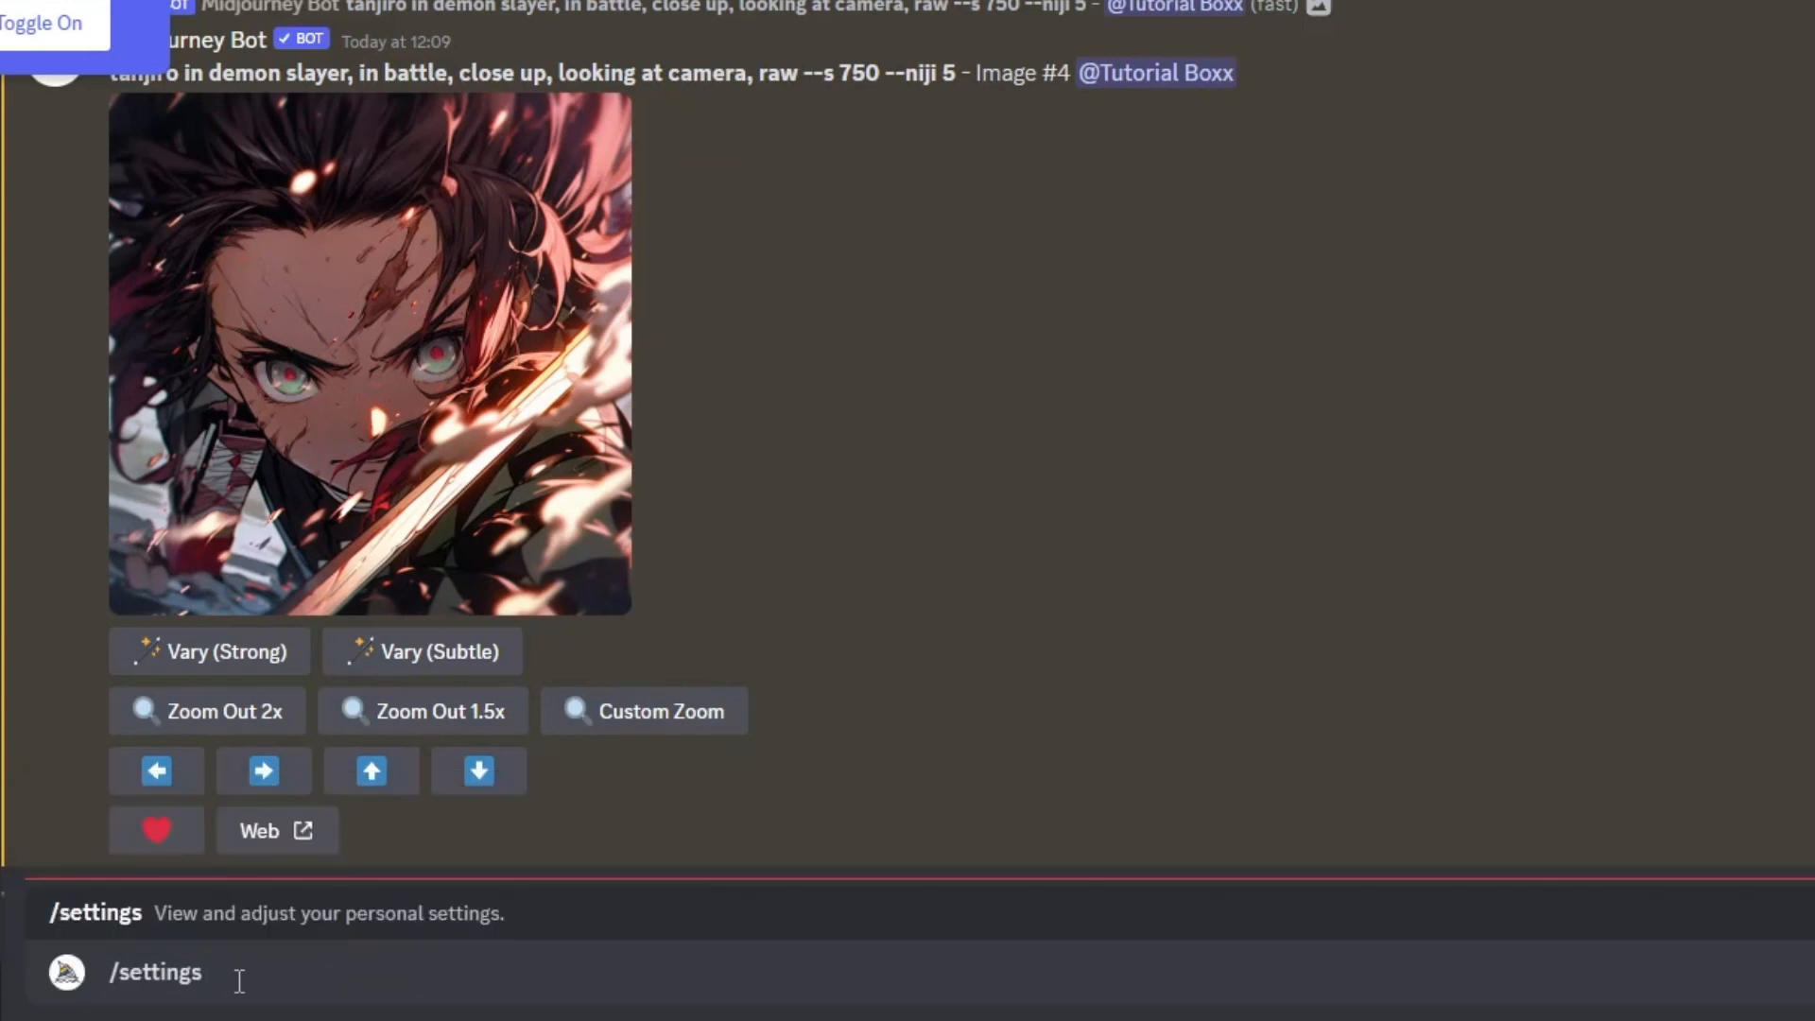
pyautogui.press('Return')
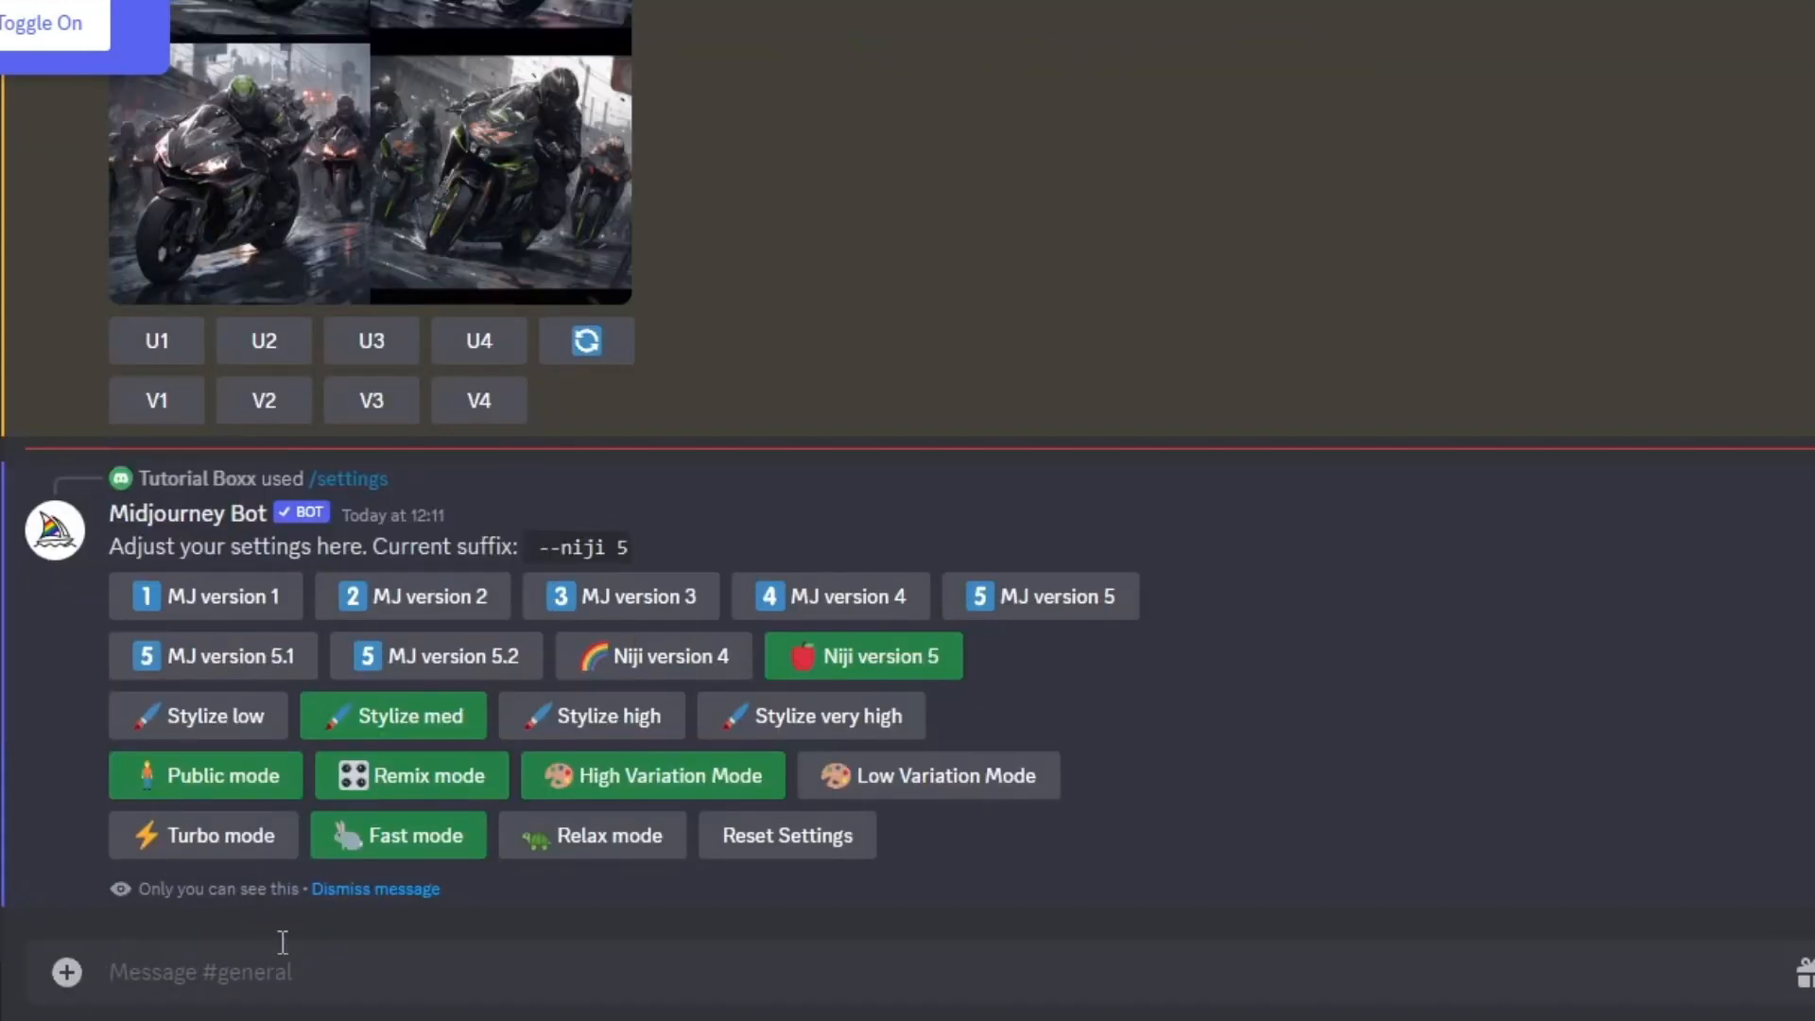
pyautogui.click(455, 669)
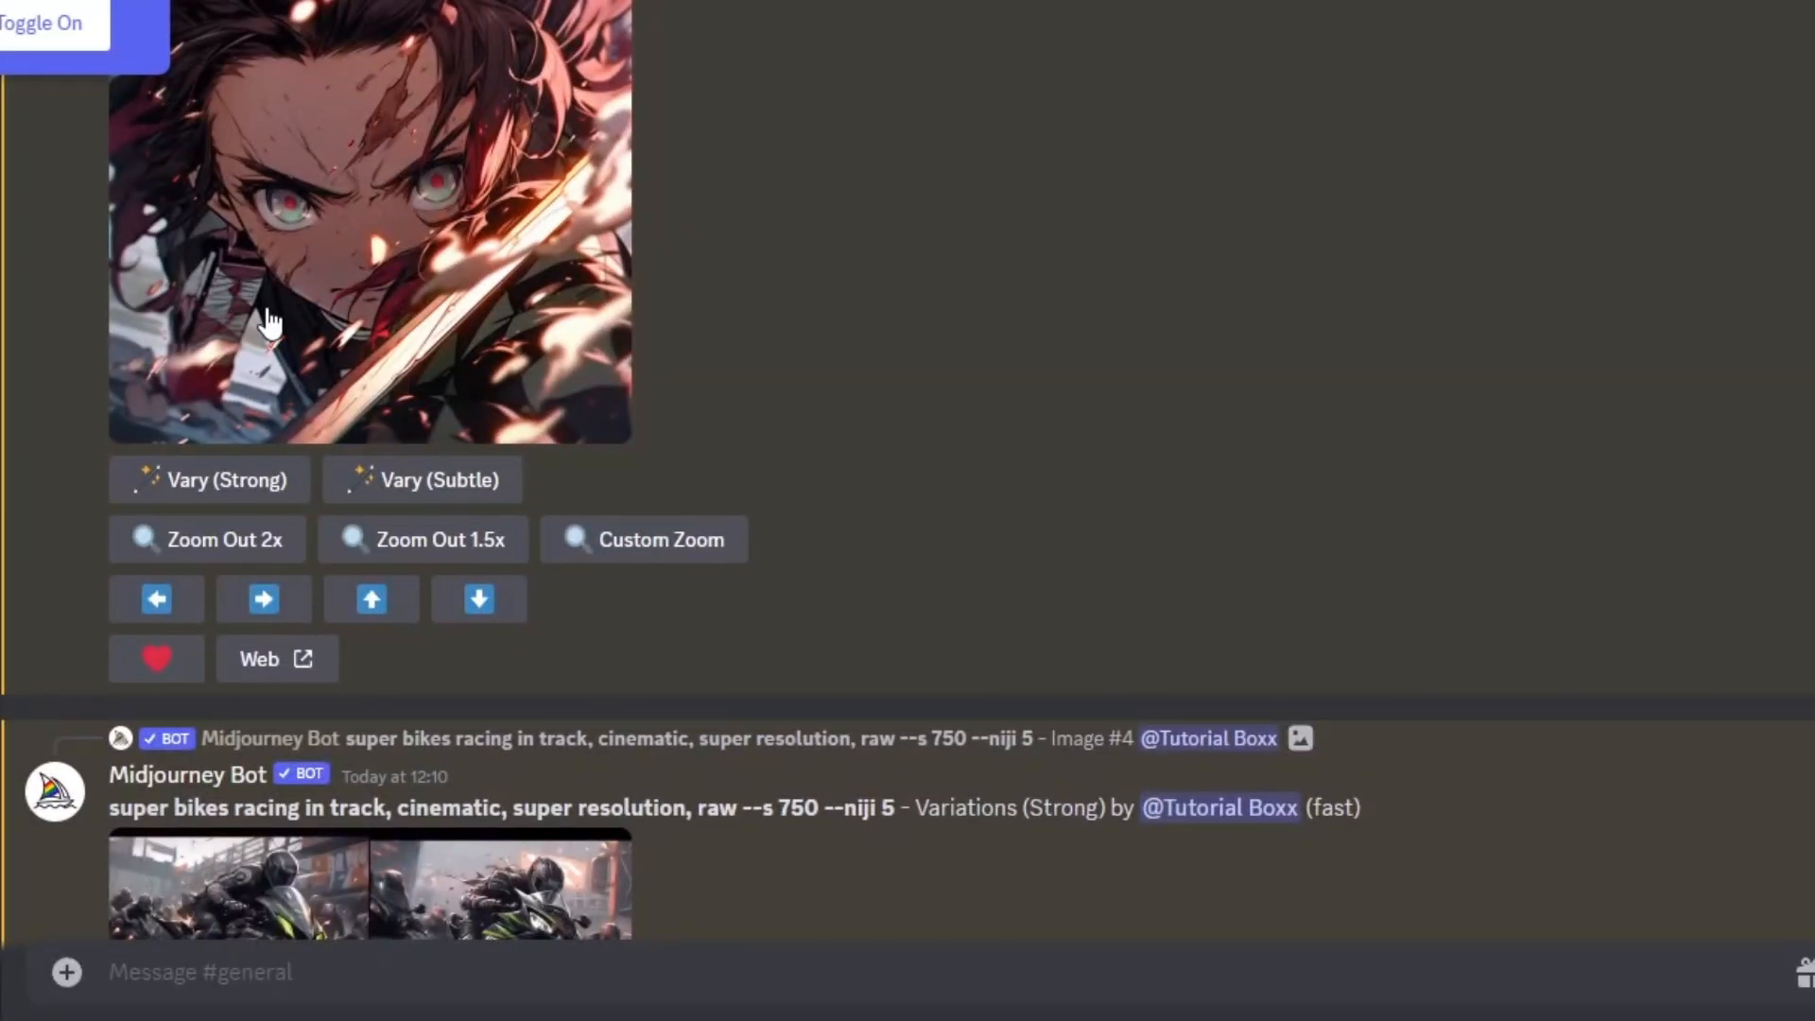
# Zoom out the upscaled tanjiro image and view the resulting grid enlarged
pyautogui.scroll(2, 270, 322)
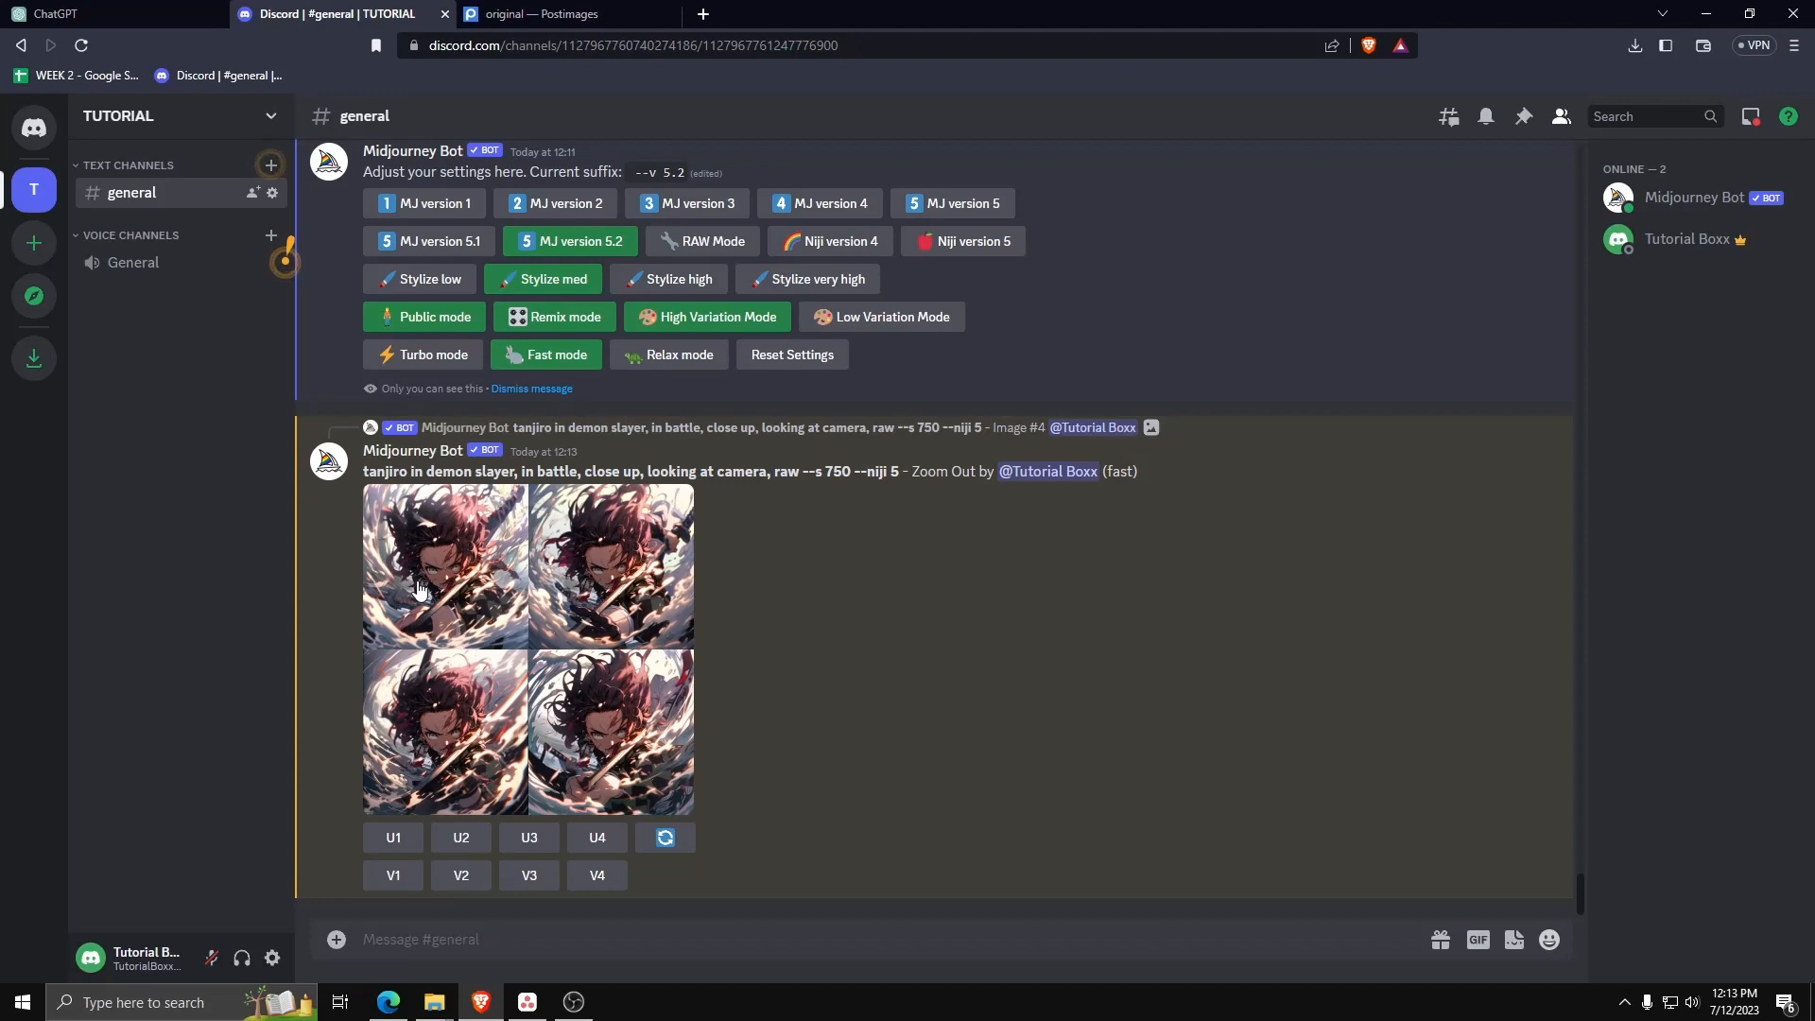
pyautogui.click(419, 589)
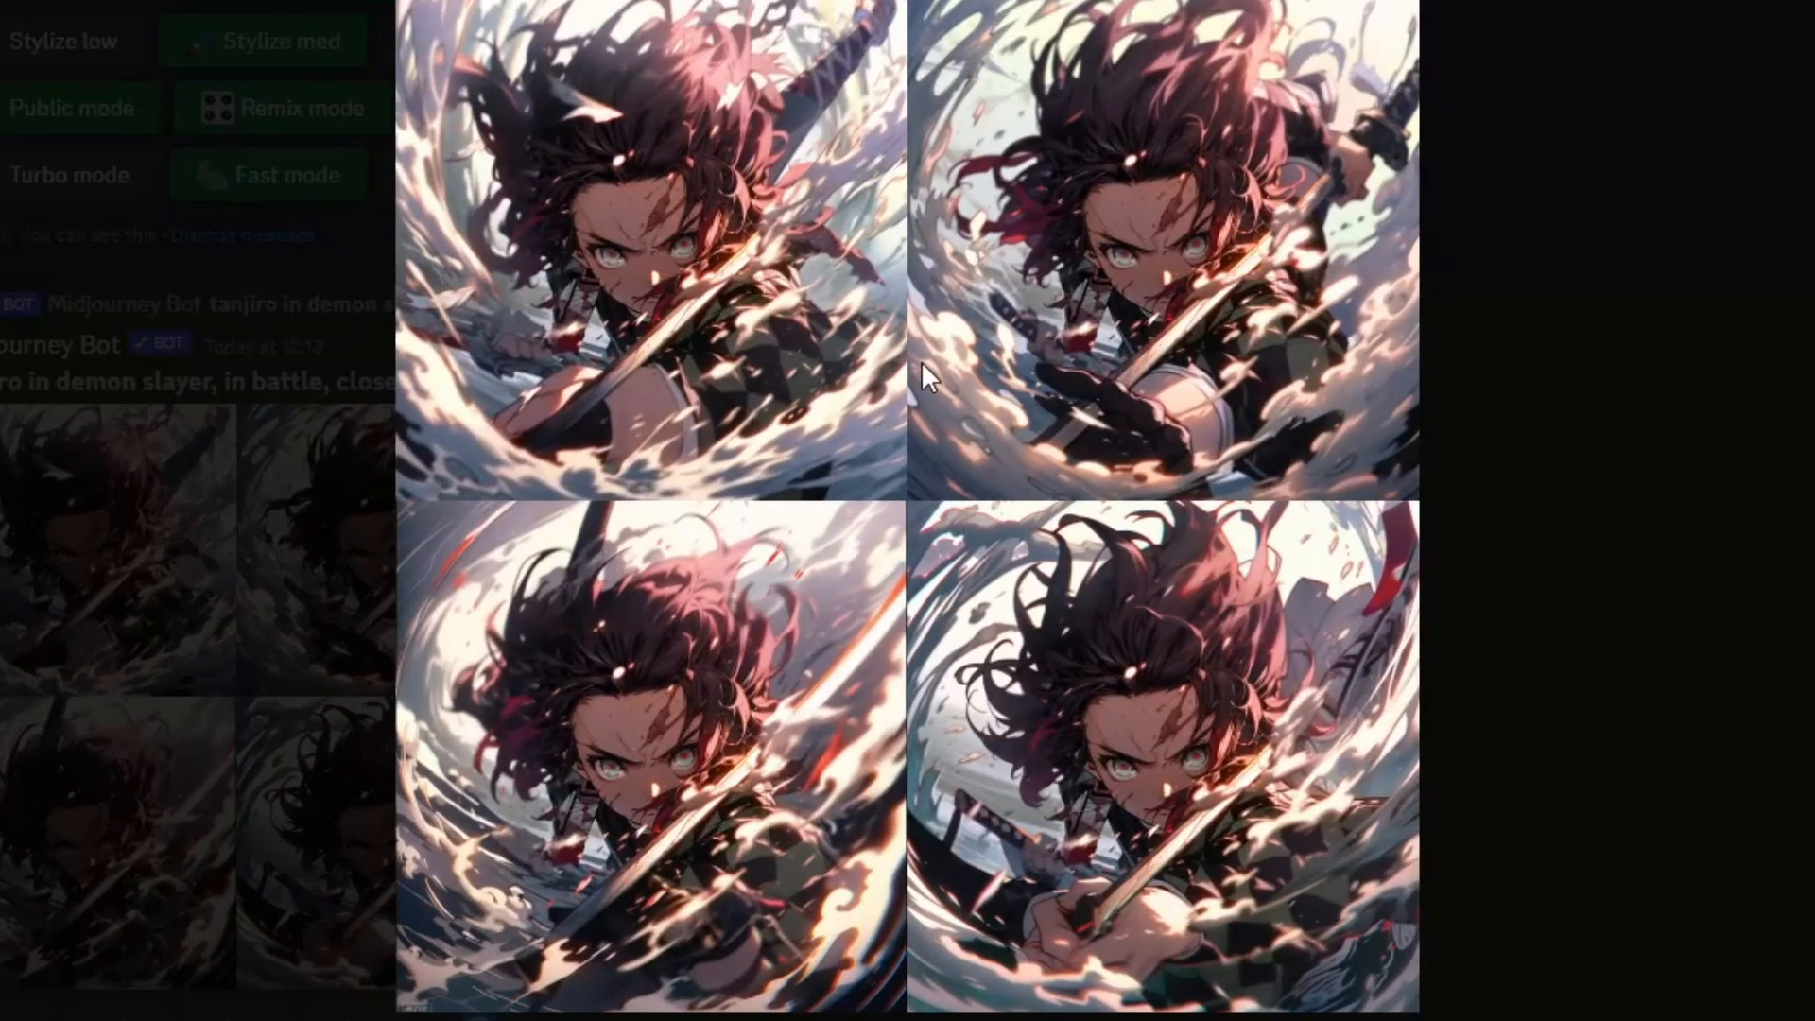
pyautogui.click(1591, 632)
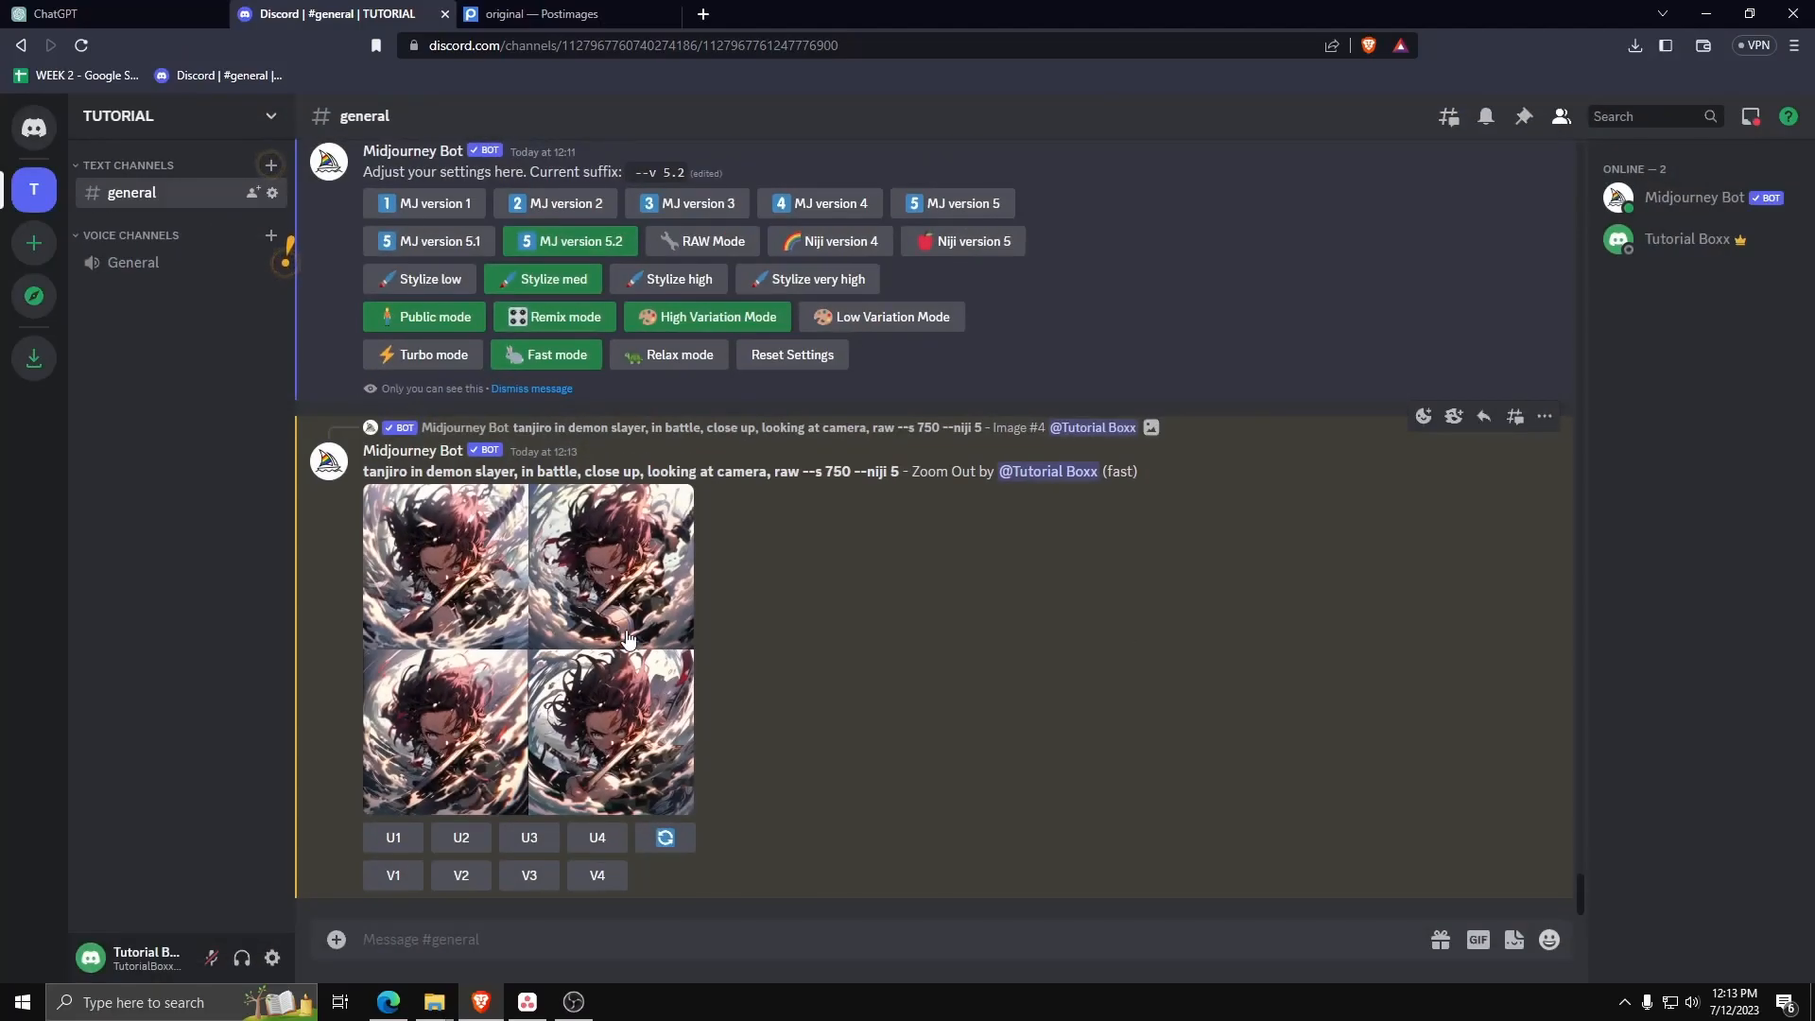
# Upscale the fourth zoomed-out tanjiro image and apply a custom zoom to it with --ar 3:1 and --zoom 1.7
pyautogui.click(598, 837)
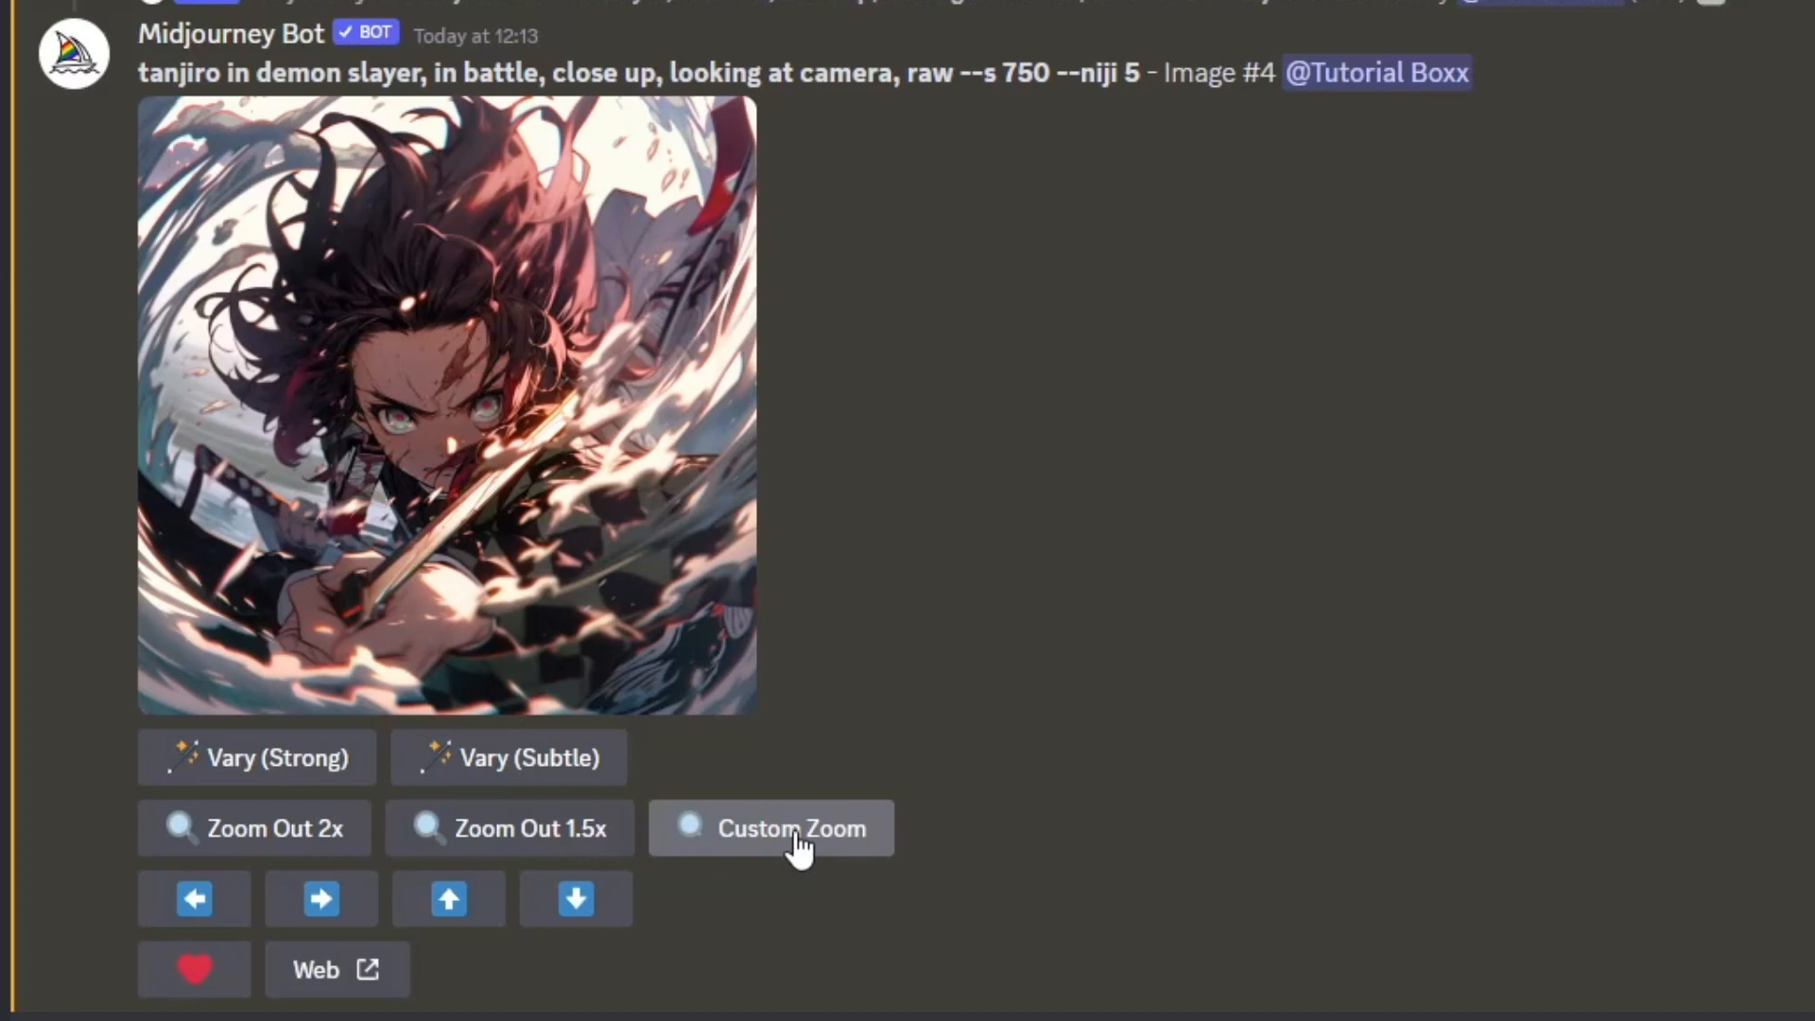
pyautogui.click(795, 834)
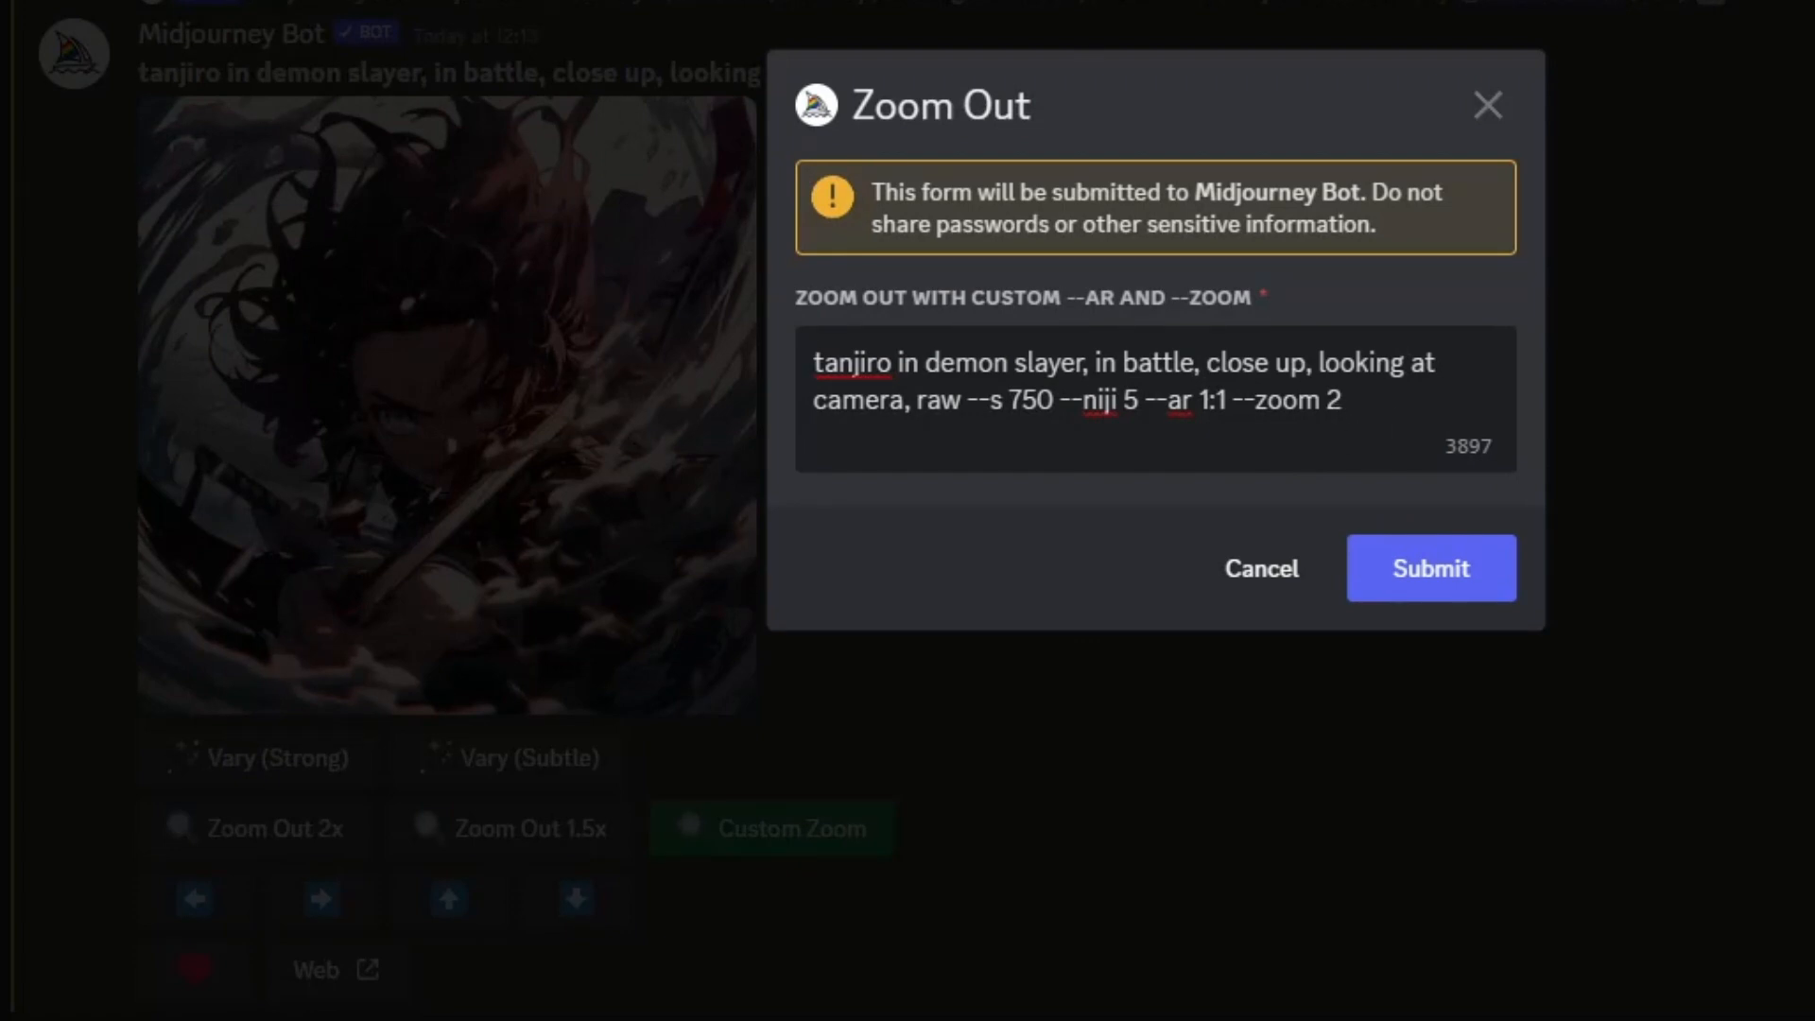
pyautogui.click(1361, 400)
pyautogui.press('BackSpace')
pyautogui.write('1.7')
pyautogui.click(1213, 400)
pyautogui.press('BackSpace')
pyautogui.write('3')
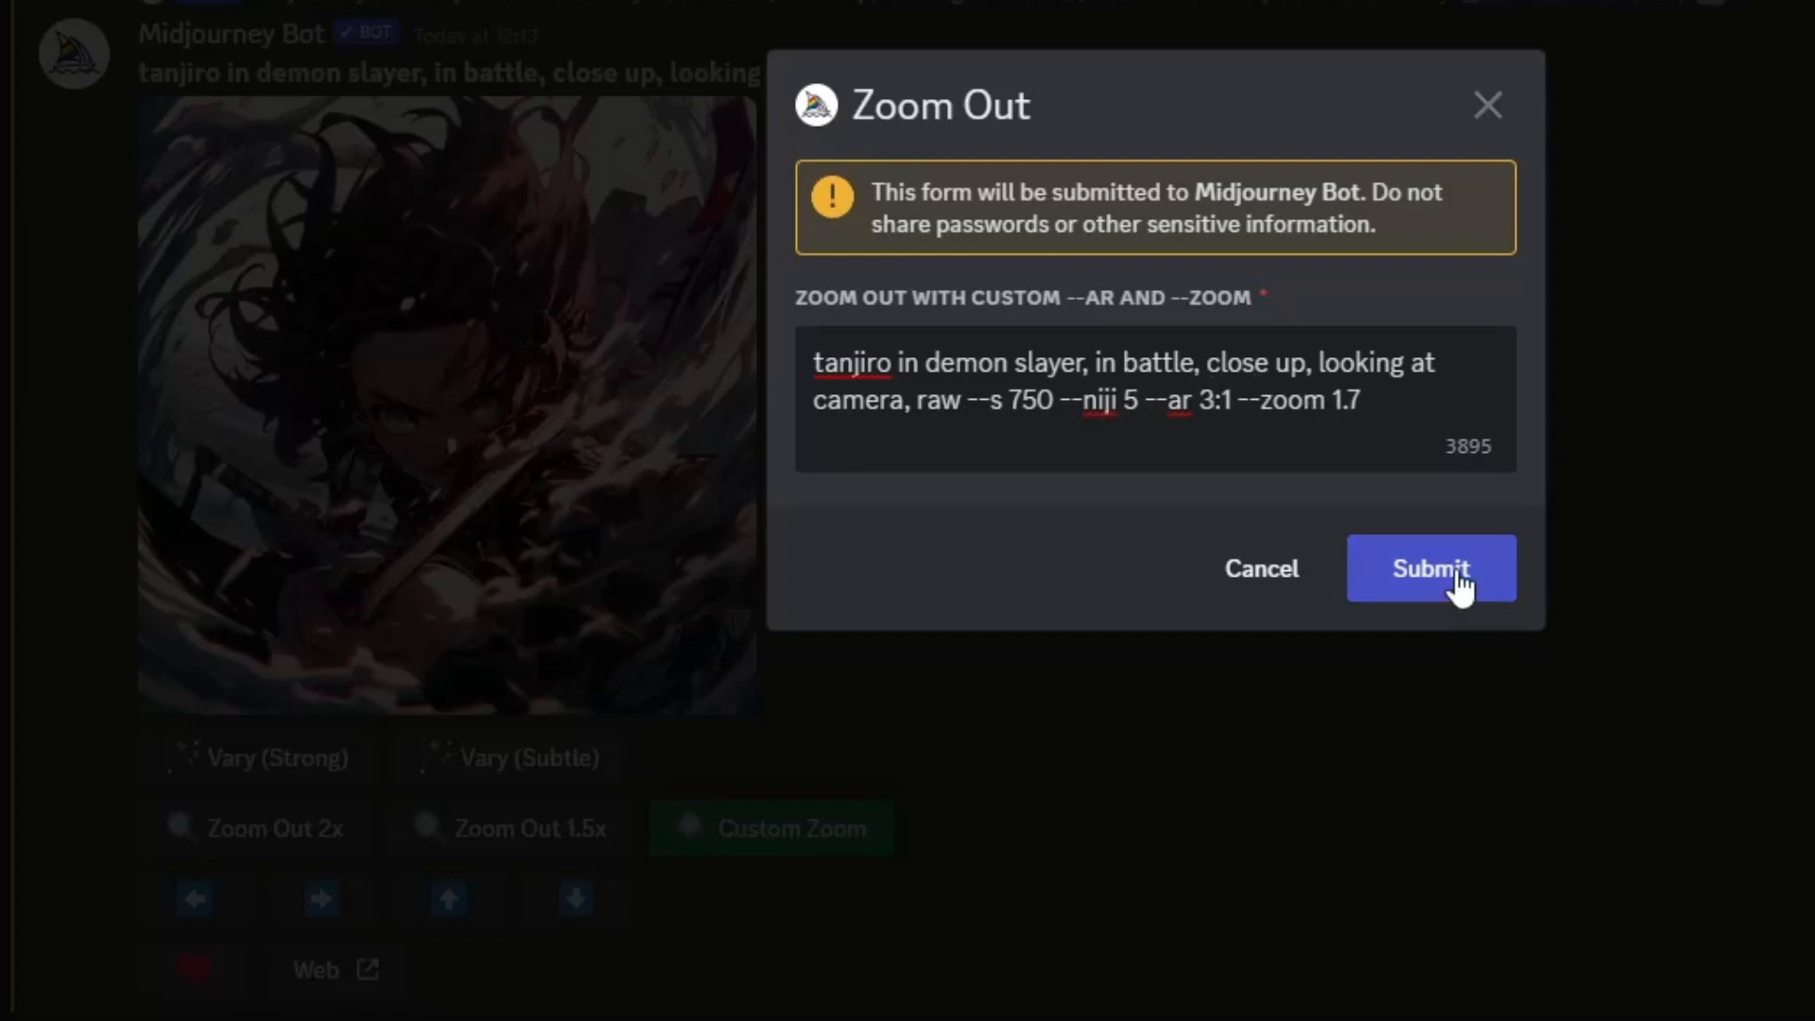
pyautogui.click(1457, 572)
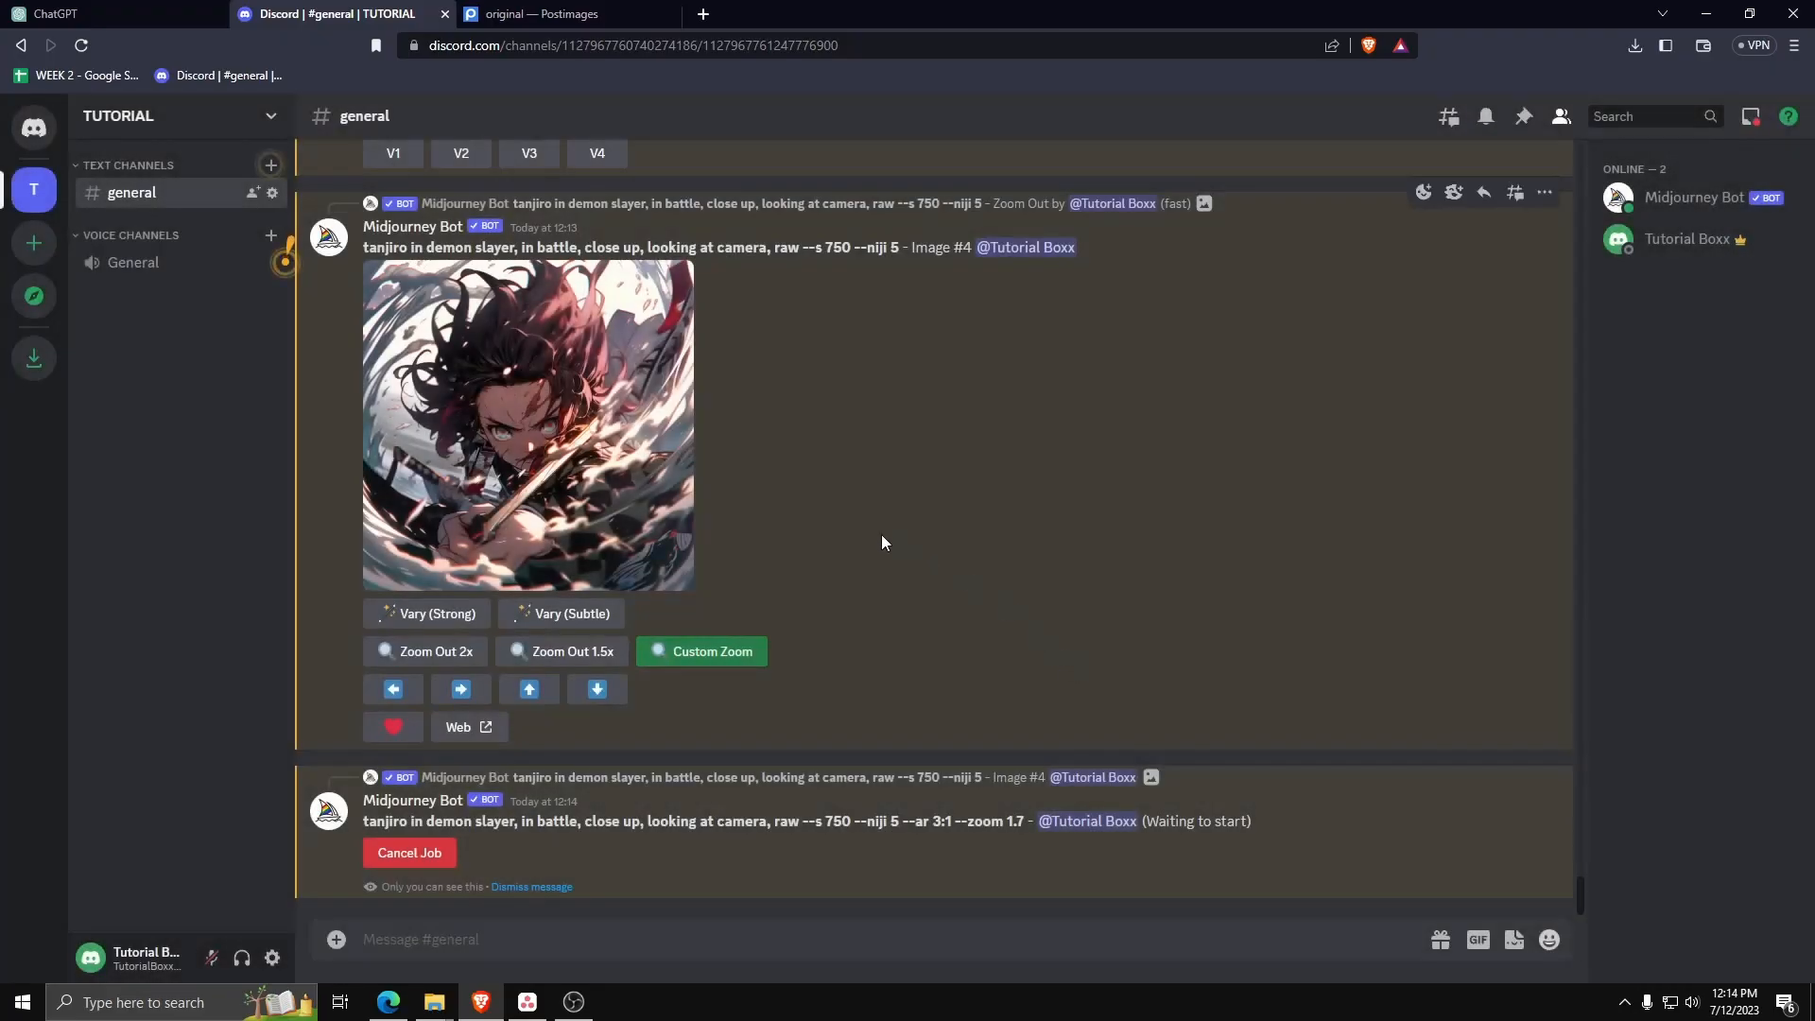
# Enlarge the custom-zoomed 3:1 tanjiro image grid to inspect it
pyautogui.hotkey('alt', 'Tab')
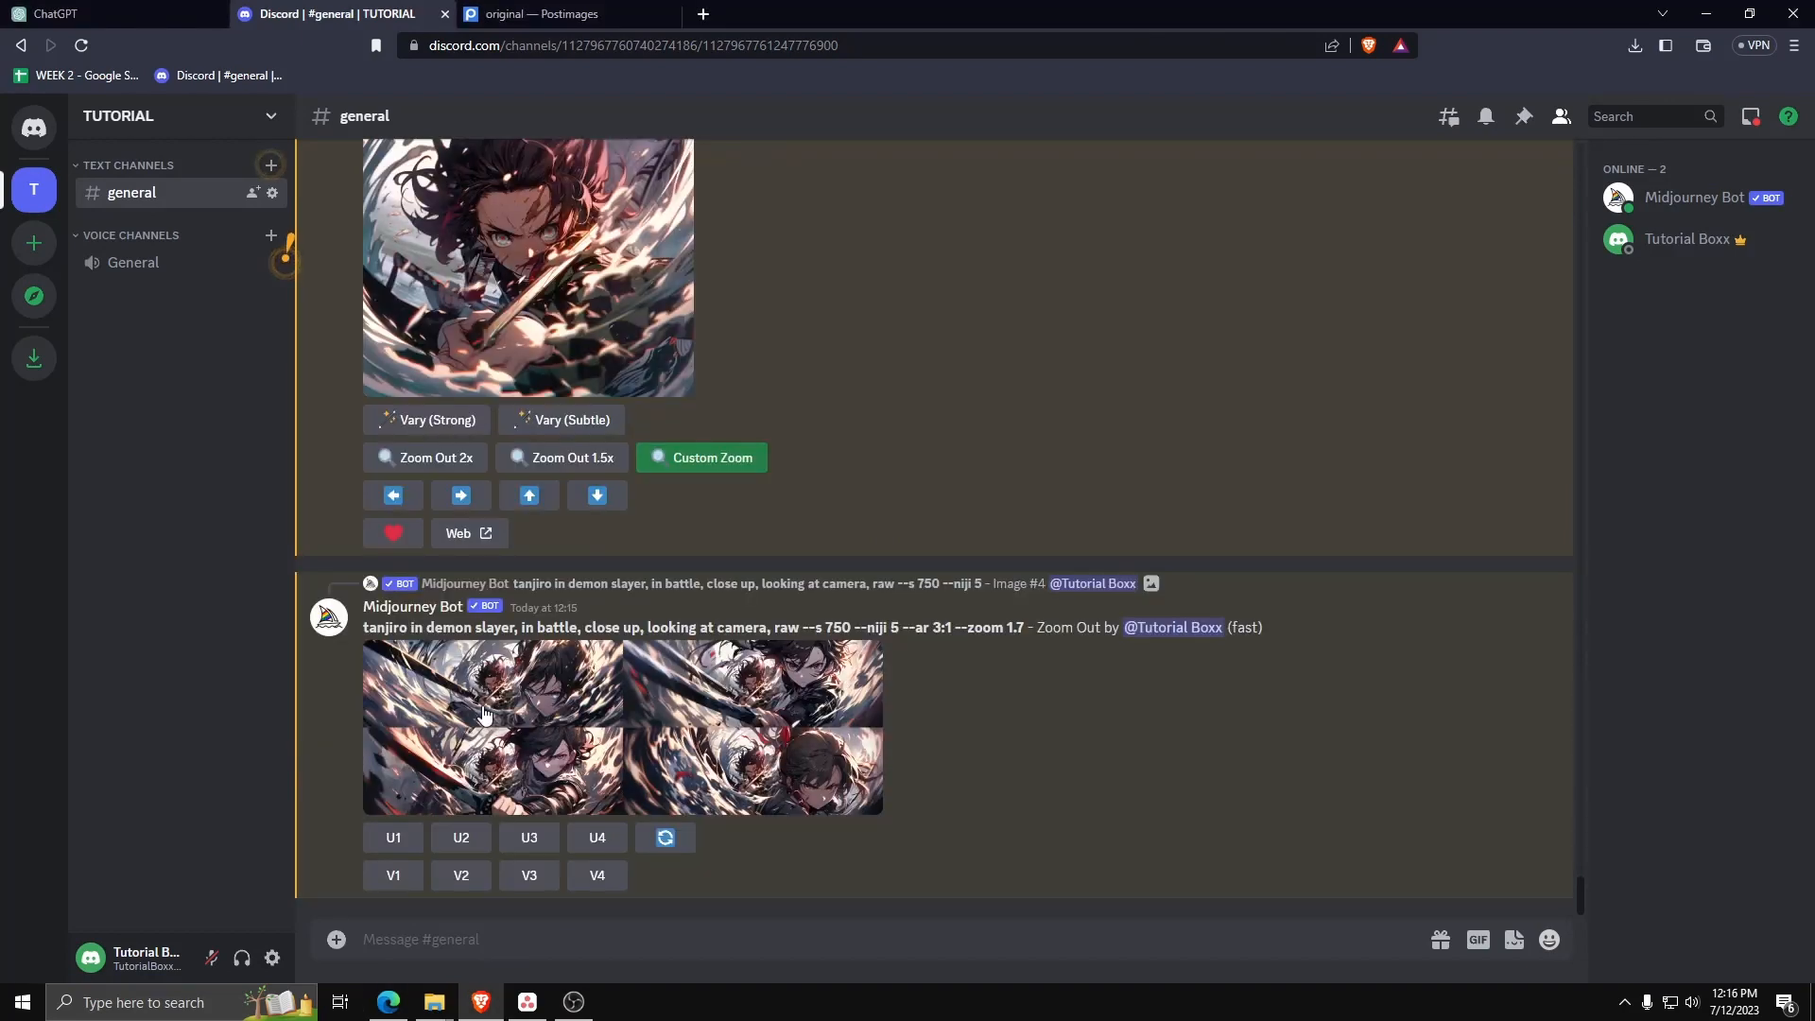
pyautogui.click(549, 727)
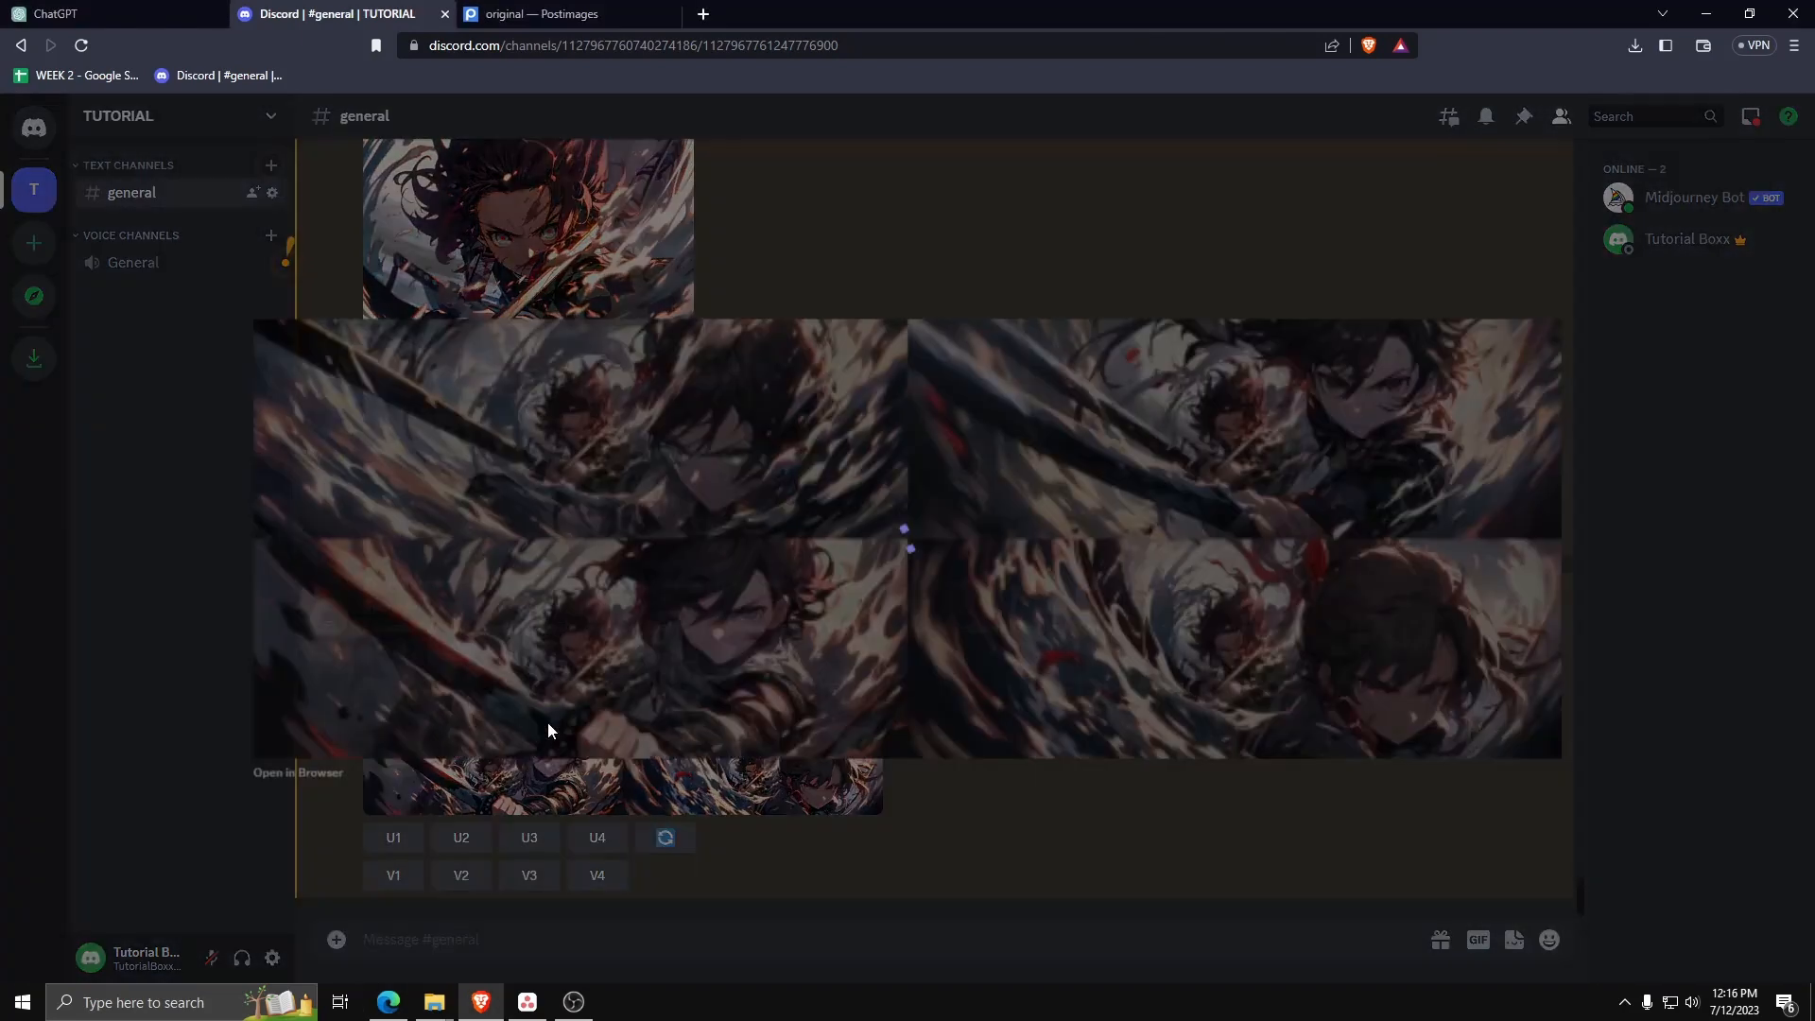